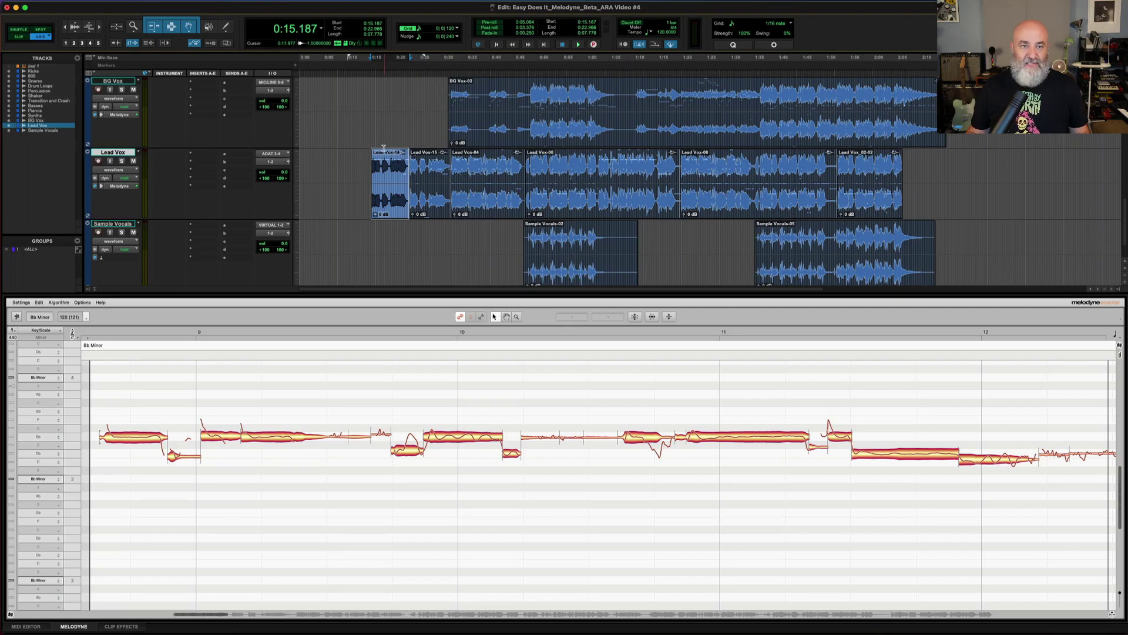
Scroll up to the Basses track and briefly check its existing Melodyne insert window.
scroll(332, 146, "up", 3)
scroll(331, 145, "up", 2)
scroll(327, 167, "up", 2)
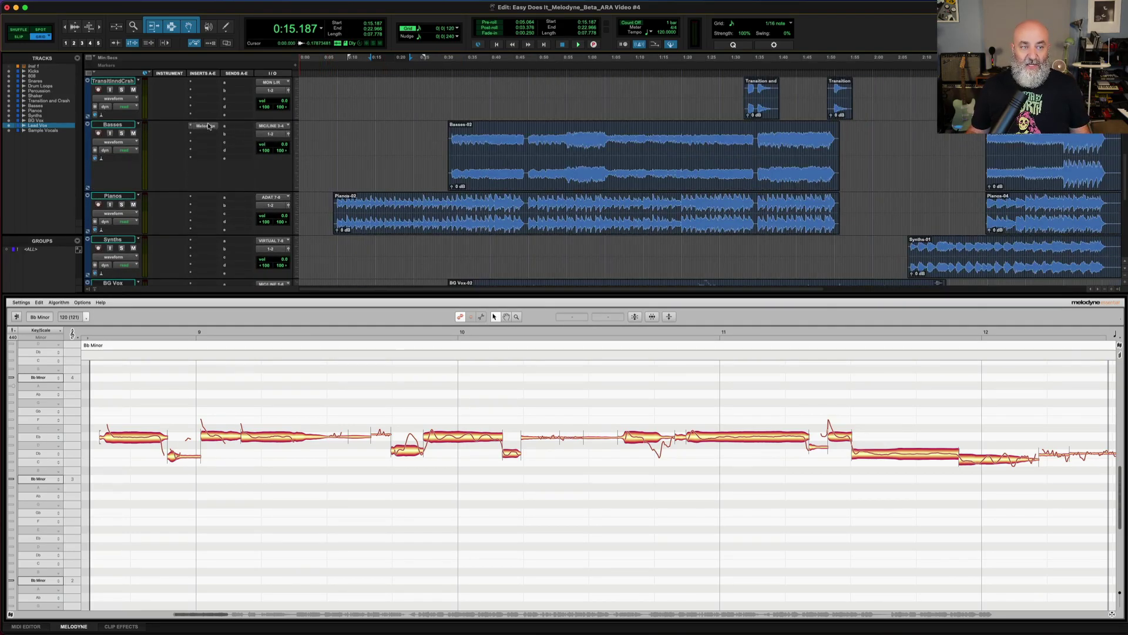
left_click(207, 125)
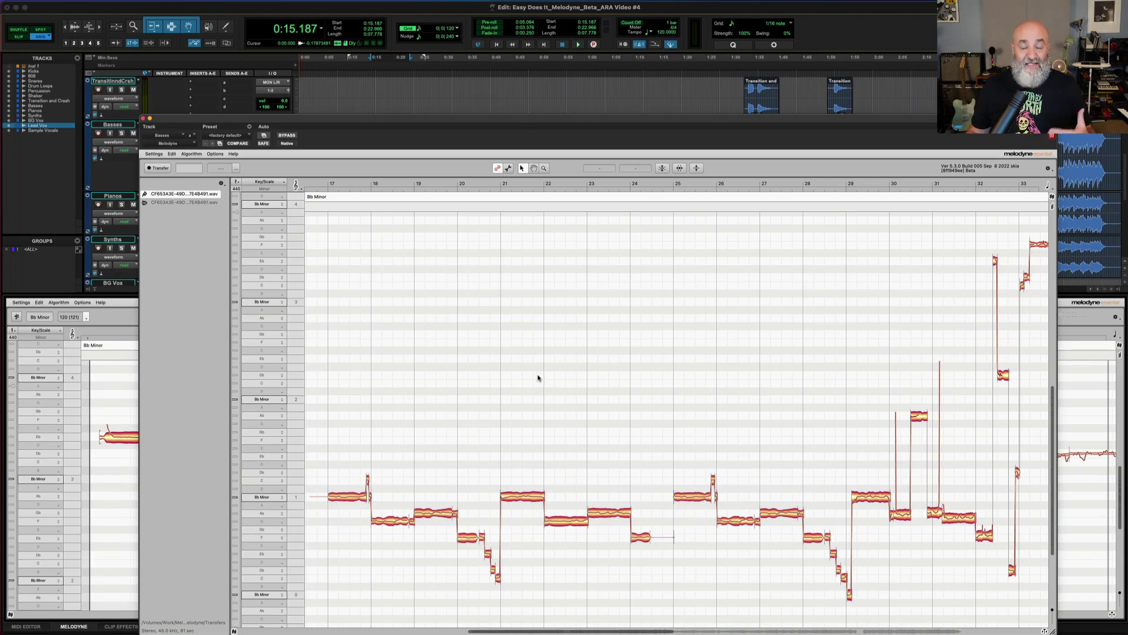
left_click(144, 118)
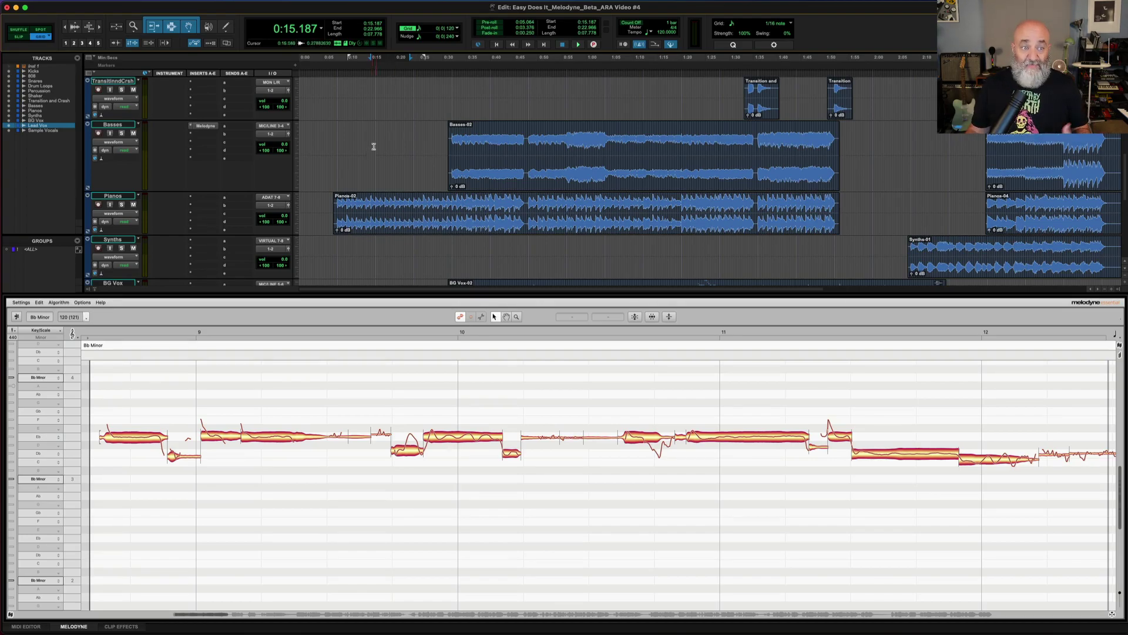
Insert Melodyne (stereo) from multichannel plug-in > Other in an empty Basses insert slot.
left_click(191, 137)
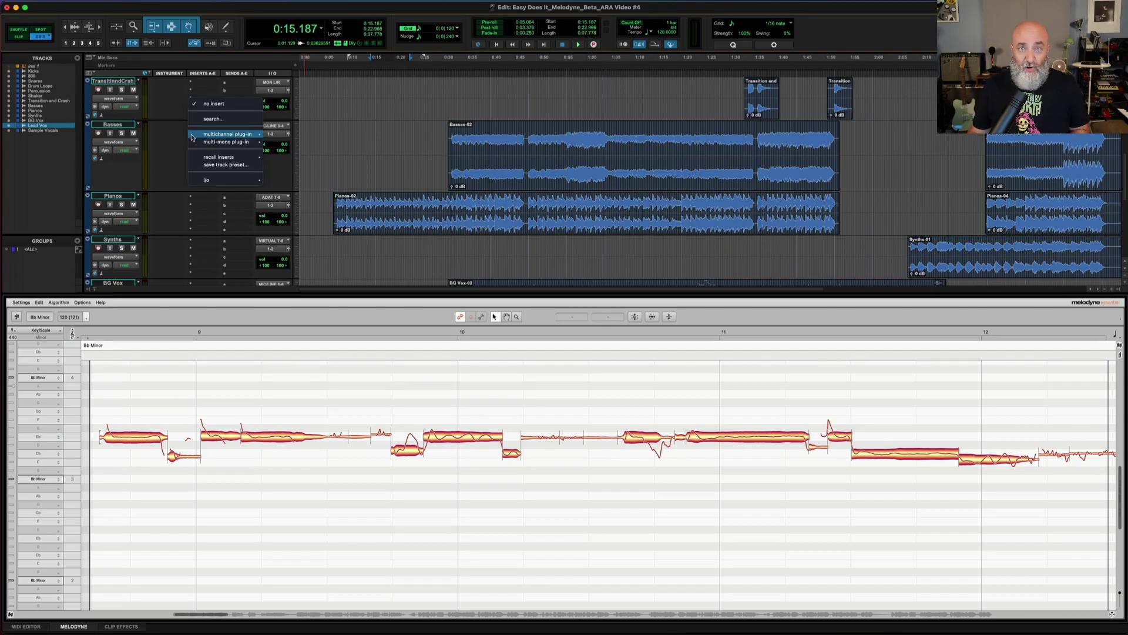
mouse_move(191, 137)
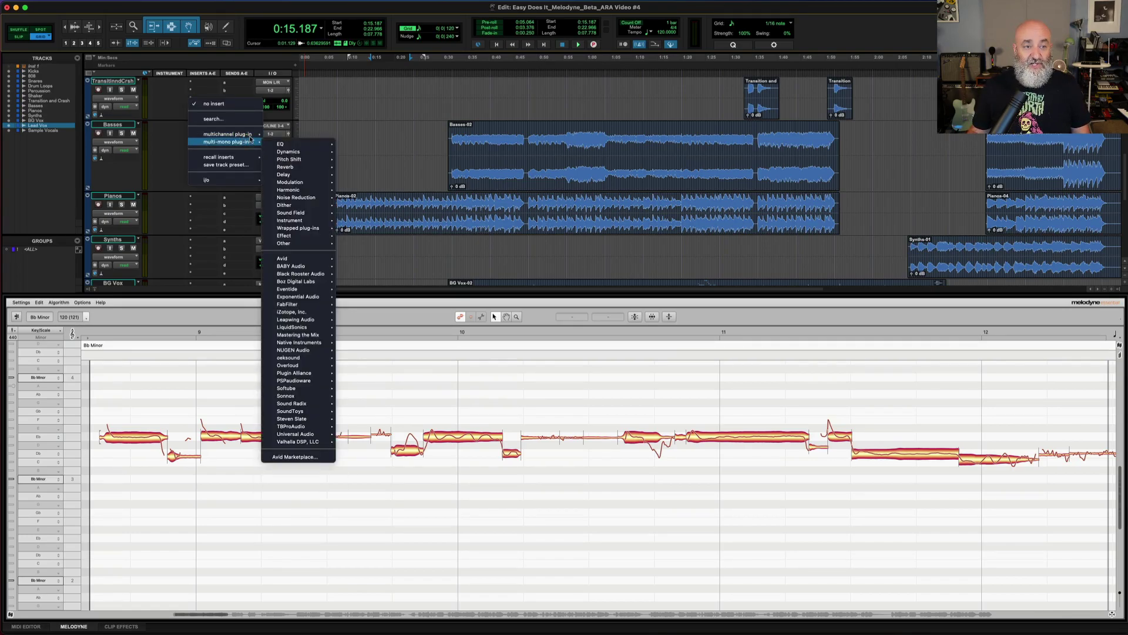
mouse_move(300, 236)
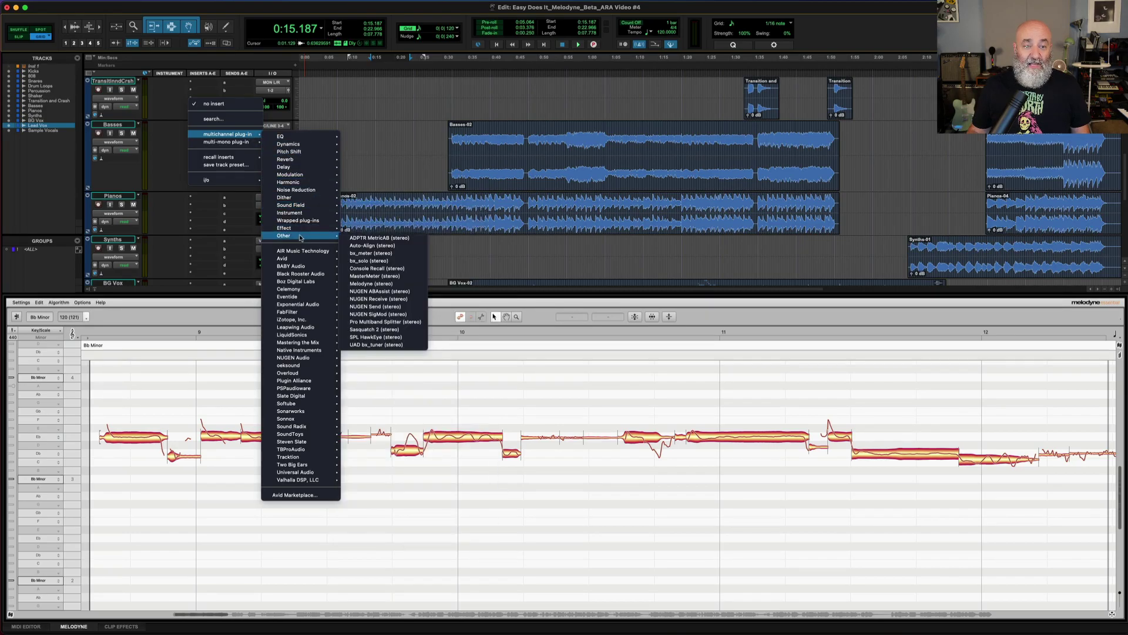
left_click(399, 284)
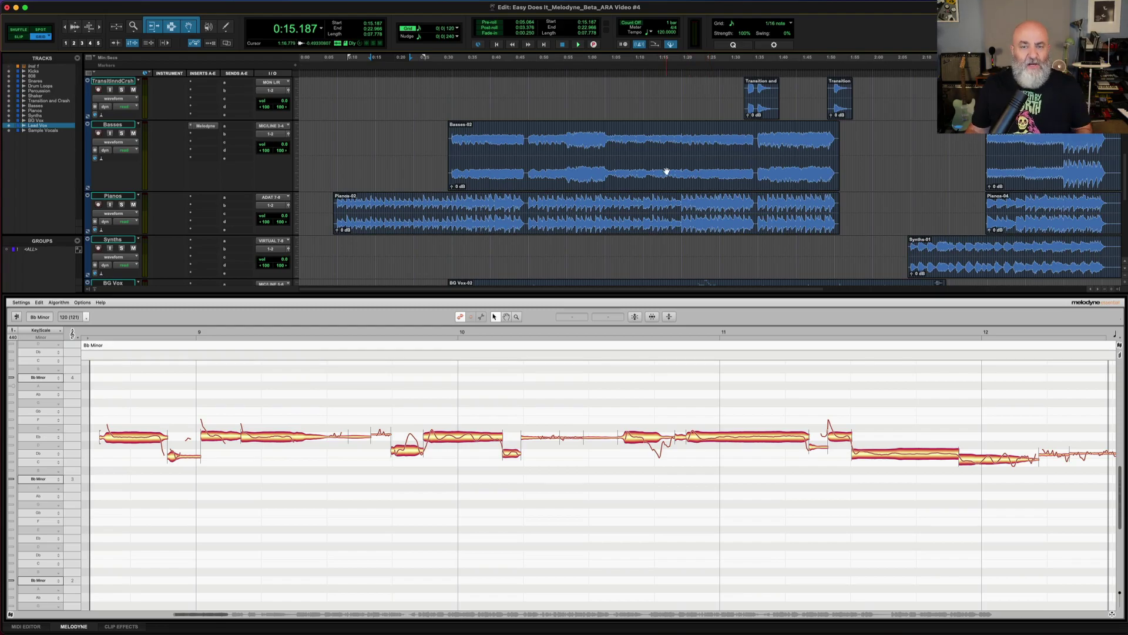
Zoom in horizontally on Lead Vox-14's start and scroll Melodyne left to the clip beginning.
scroll(677, 191, "down", 3)
scroll(678, 191, "down", 3)
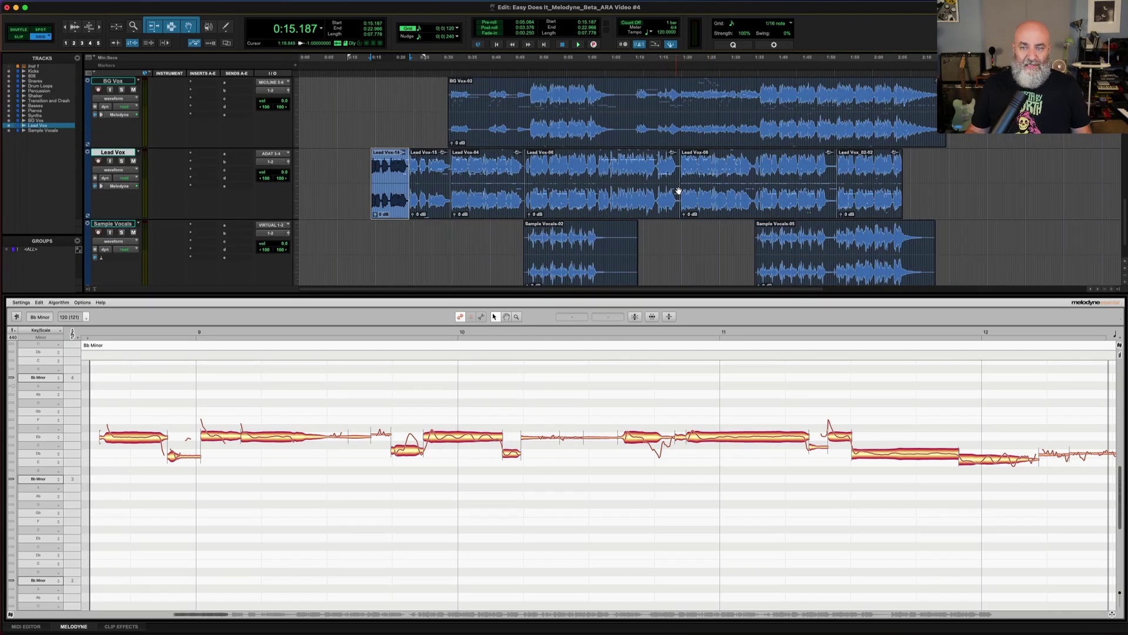
scroll(677, 191, "up", 1)
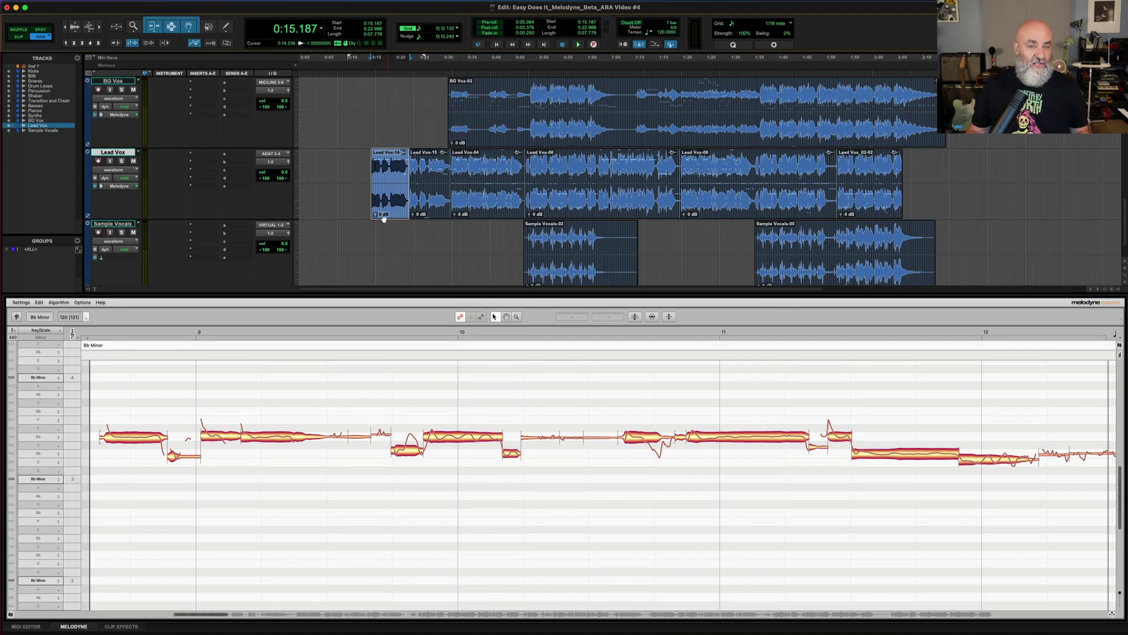
key("super+]")
key("super+]")
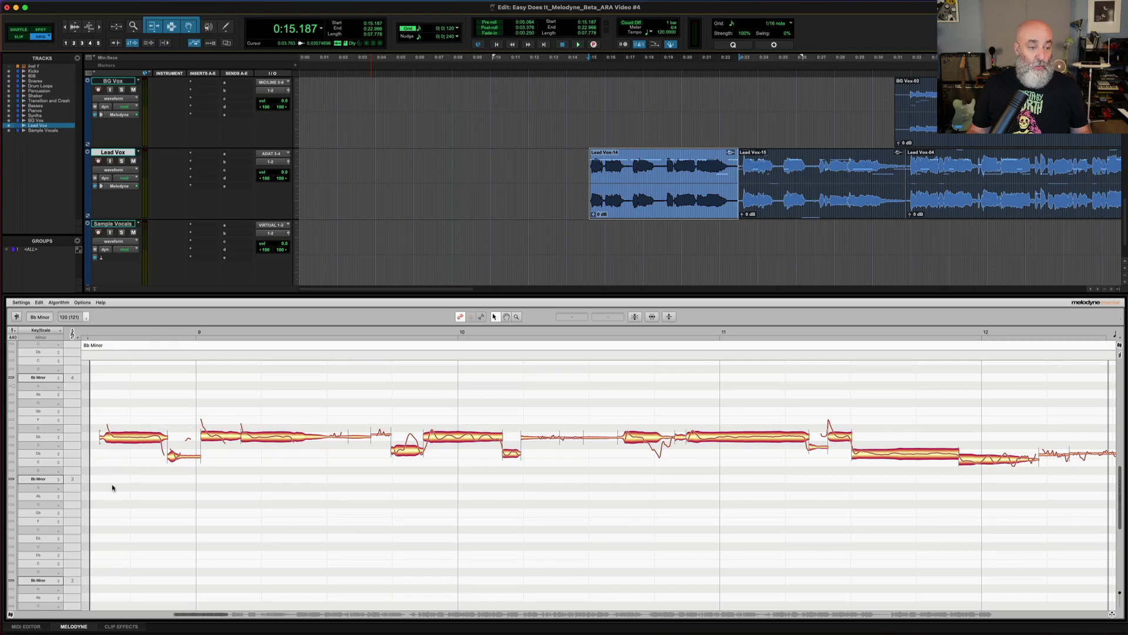
scroll(112, 487, "left", 5)
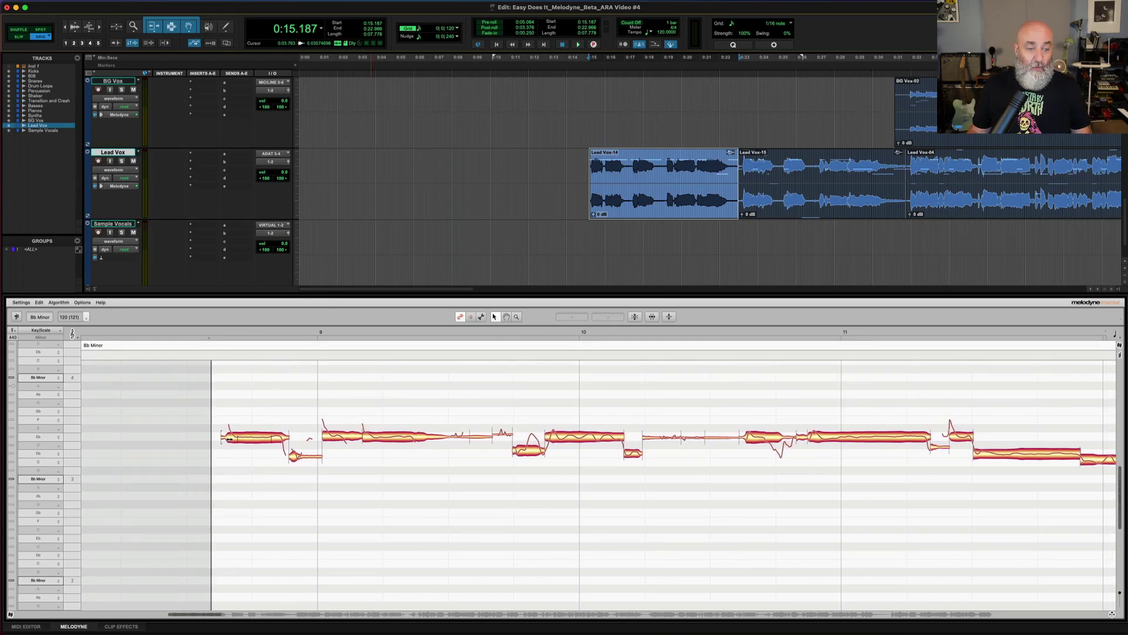
Stretch the first note back to the audio start, solo Lead Vox and audition from 0:13.437.
left_click_drag(228, 438, 146, 438)
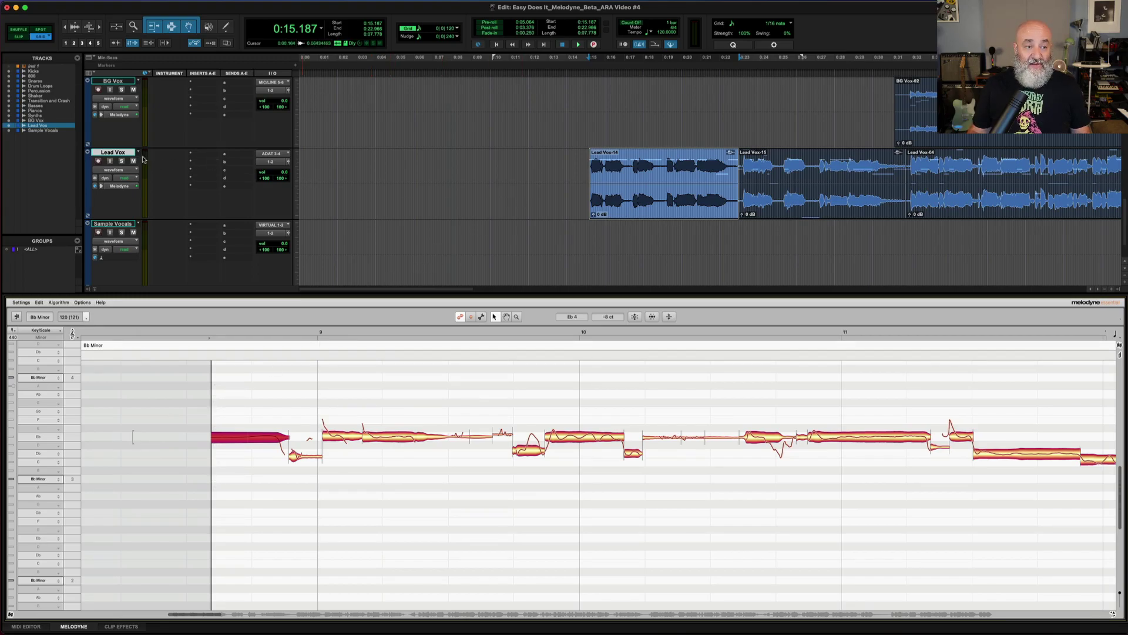
left_click(120, 161)
left_click(556, 165)
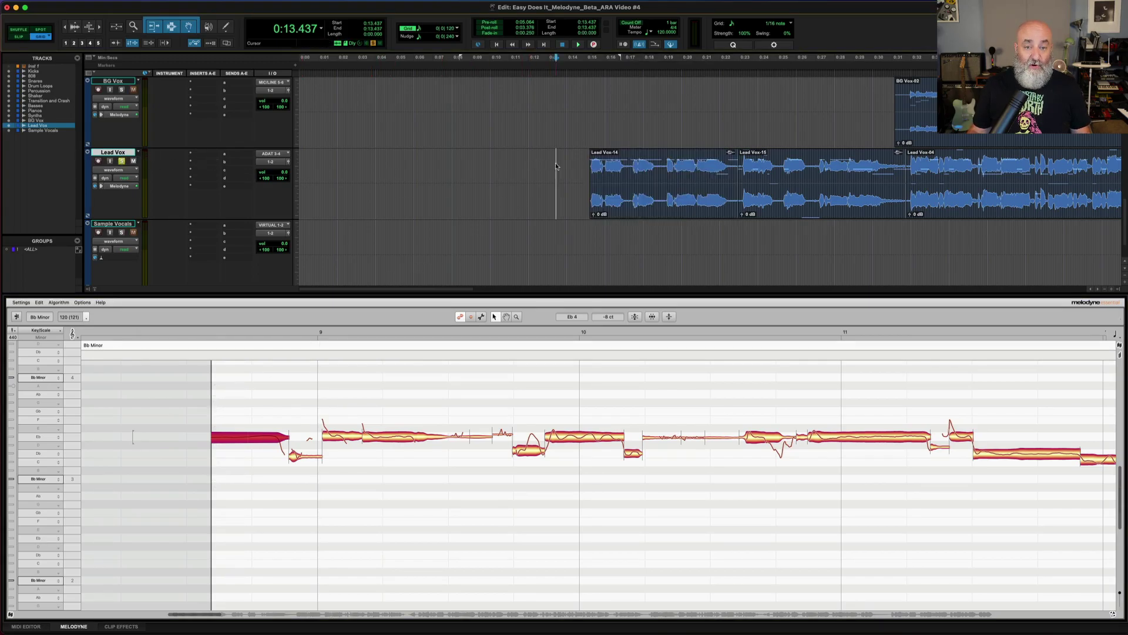
key("space")
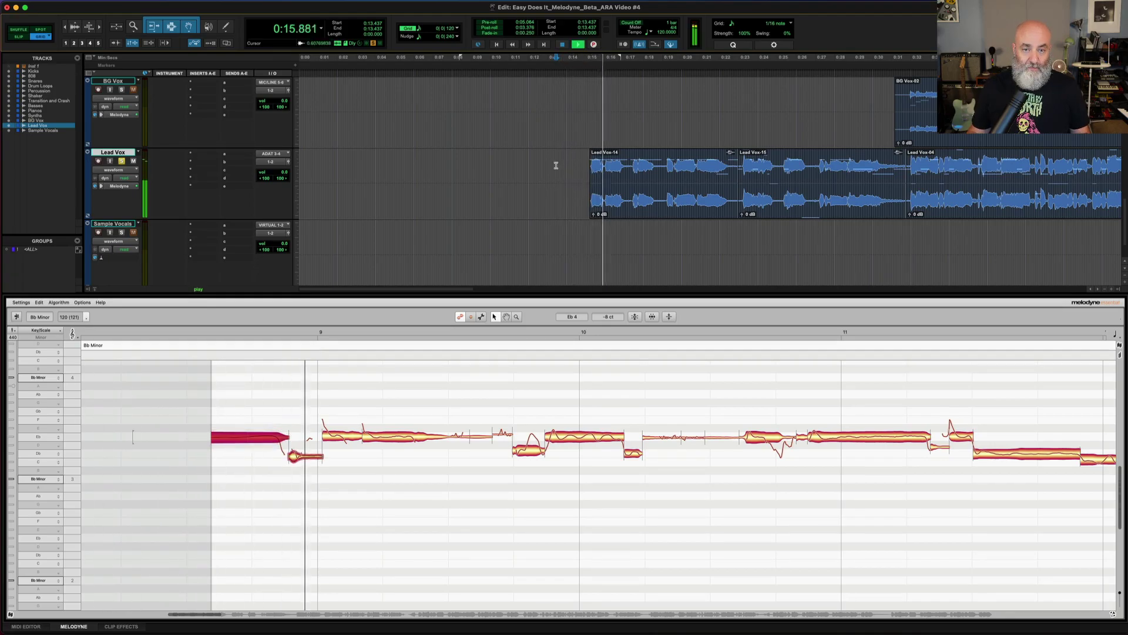
key("space")
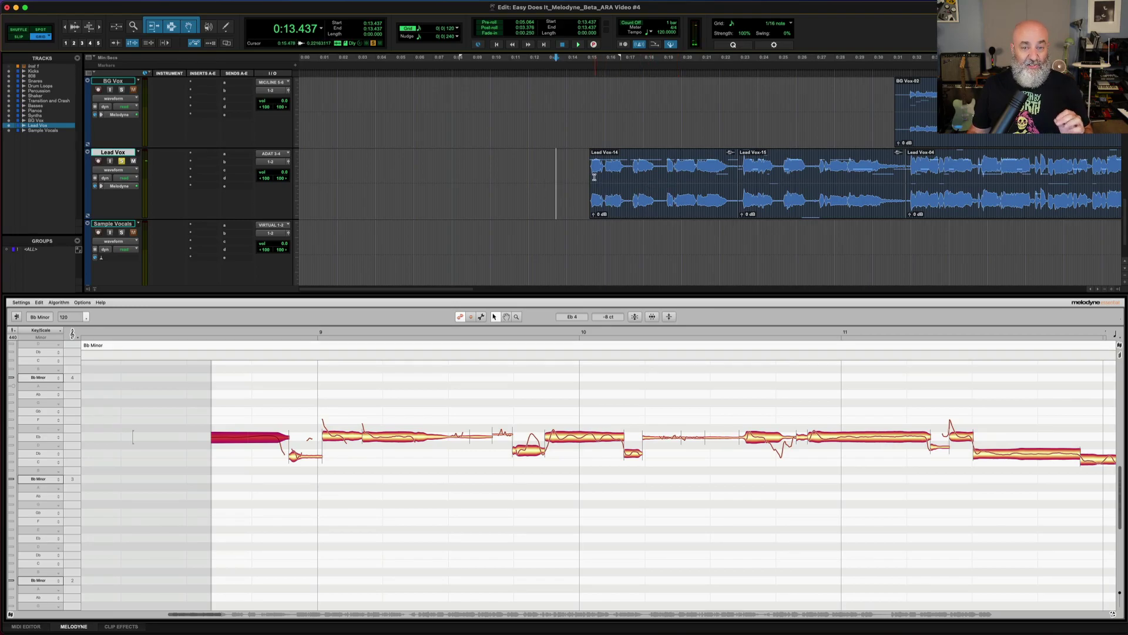
Trim the Lead Vox-14 clip start earlier, then stretch the first note and undo that stretch.
left_click(298, 388)
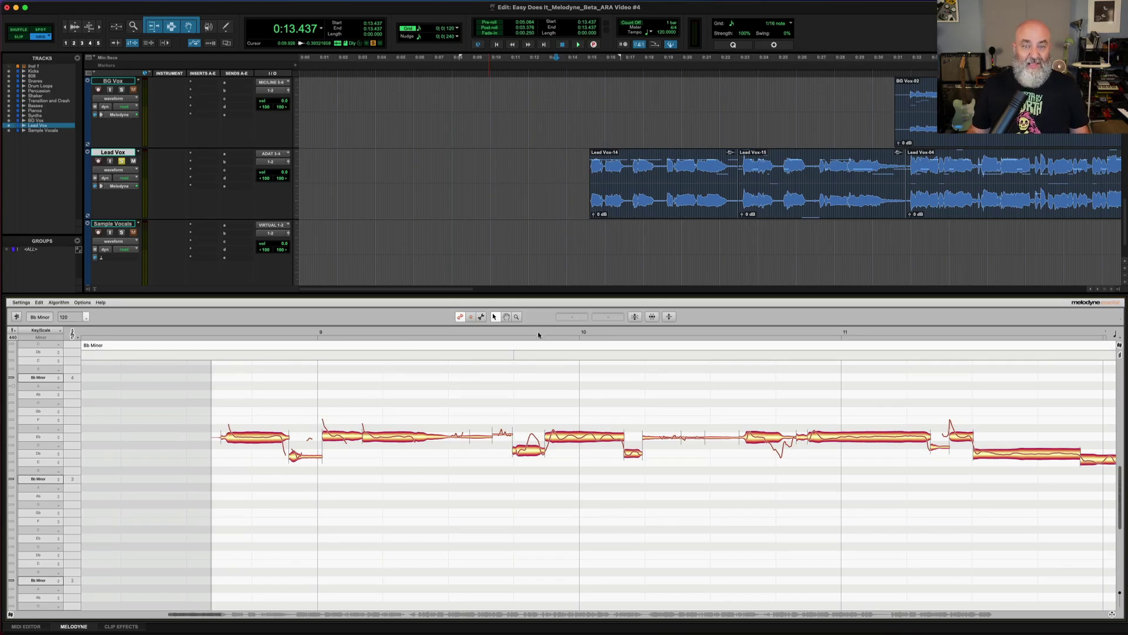
left_click_drag(591, 197, 557, 197)
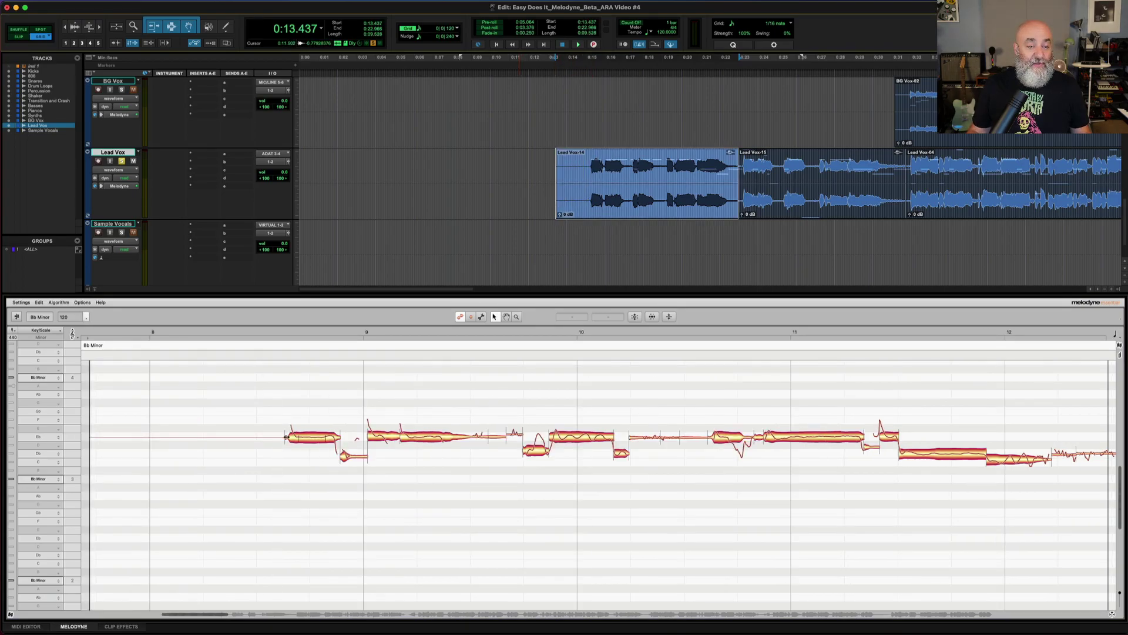
left_click_drag(286, 437, 245, 438)
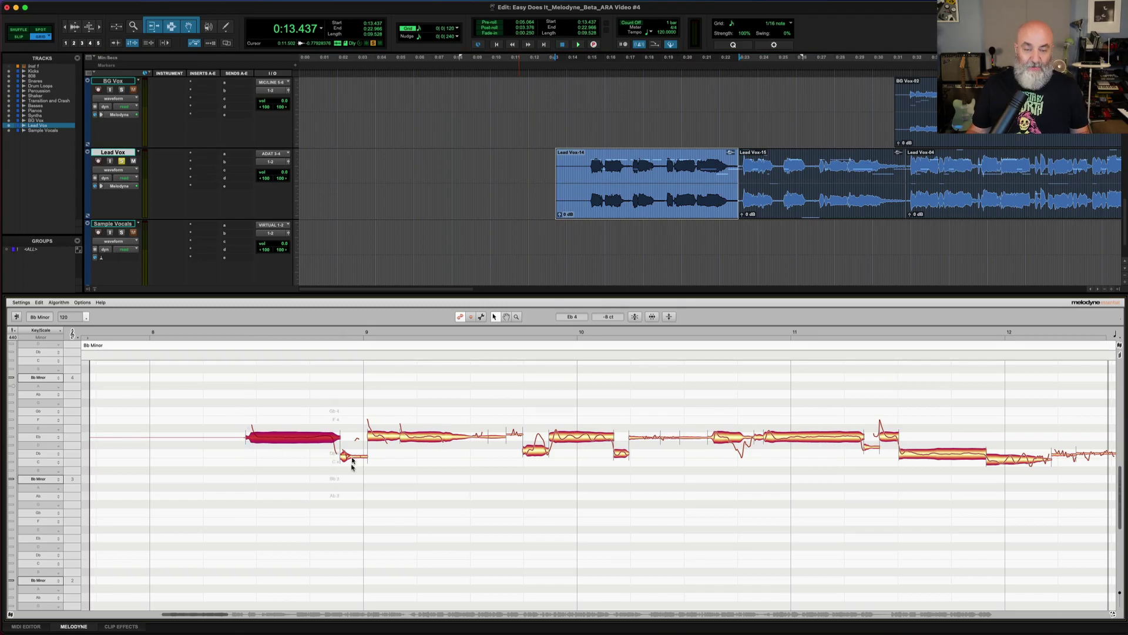
key("super+z")
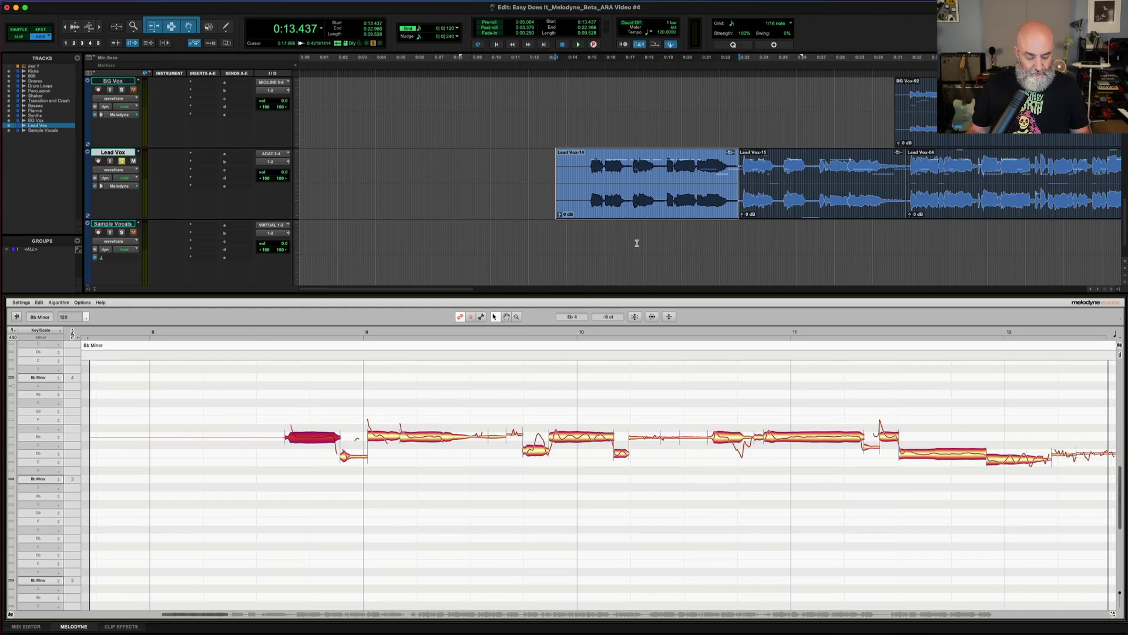
Select Lead Vox_02-02 plus the empty space after it and consolidate them into one new clip.
scroll(637, 242, "down", 3)
scroll(637, 244, "right", 10)
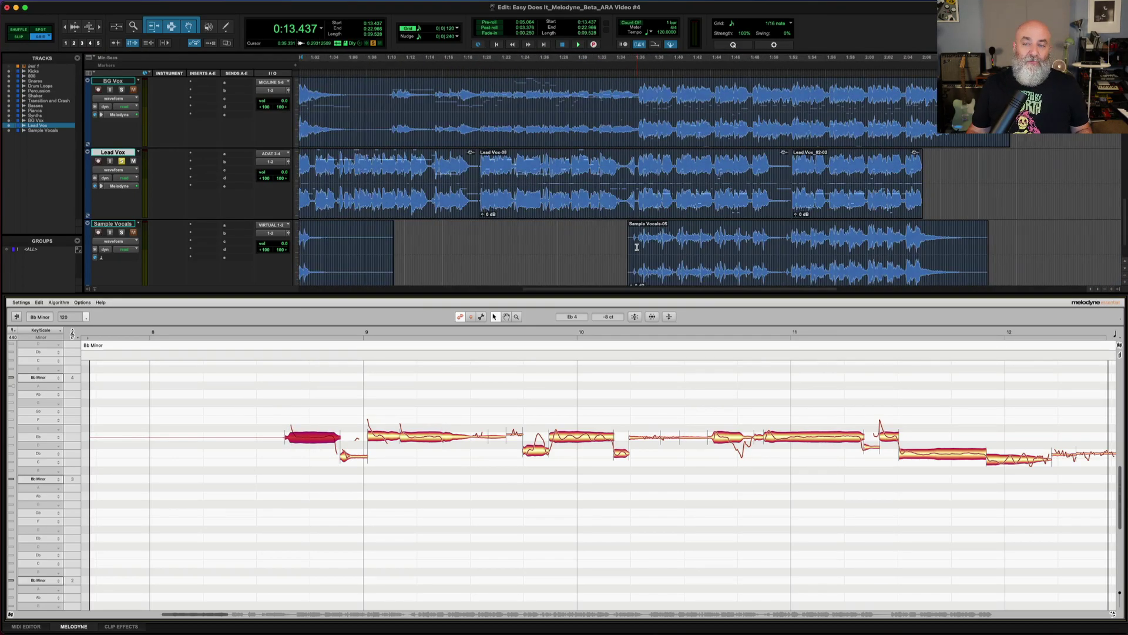
scroll(737, 241, "right", 3)
left_click(803, 195)
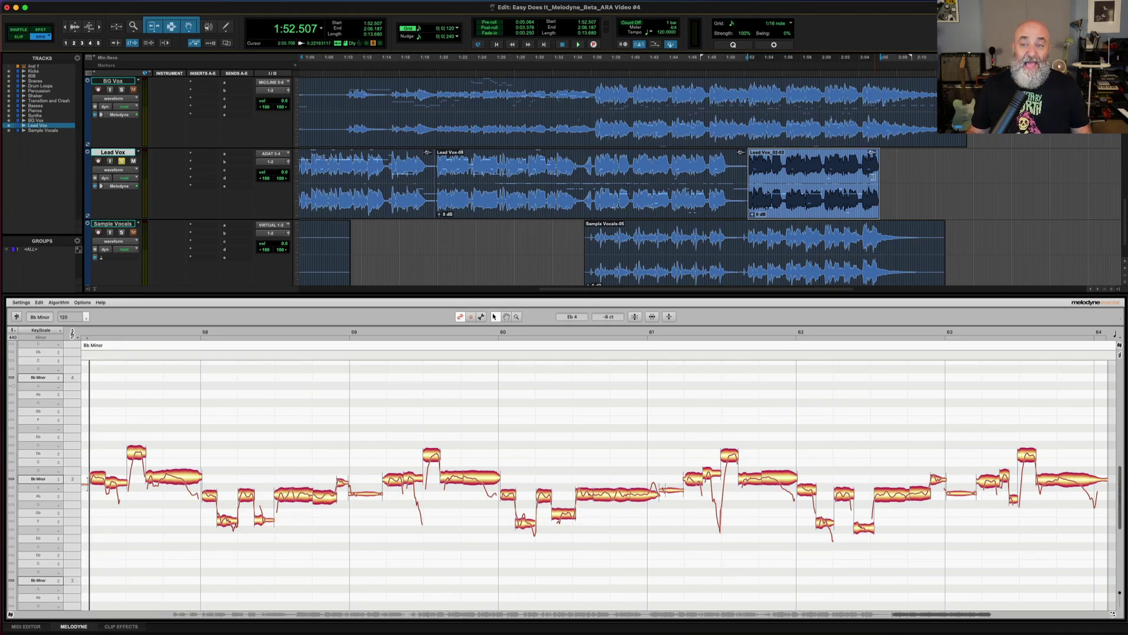
left_click(846, 193)
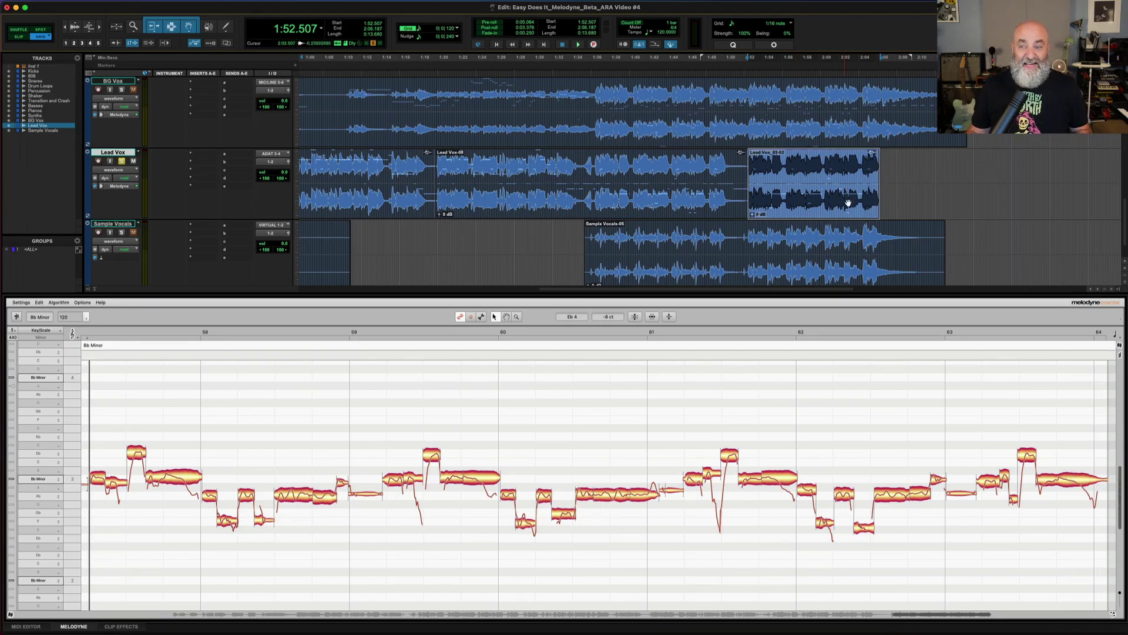
scroll(882, 206, "right", 3)
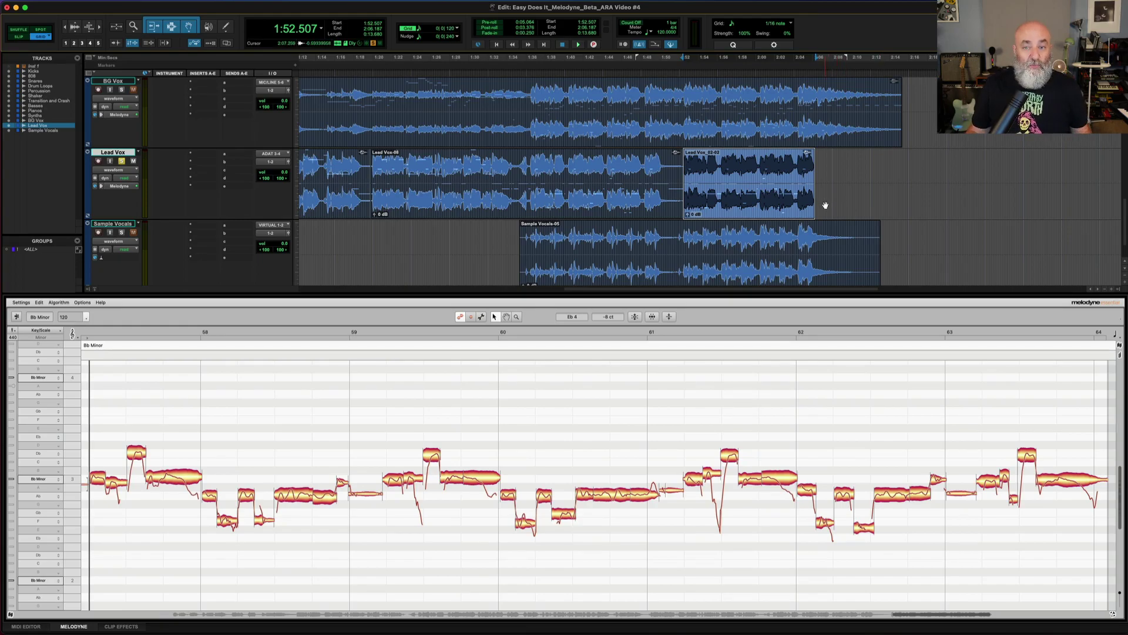
left_click(831, 163, "shift")
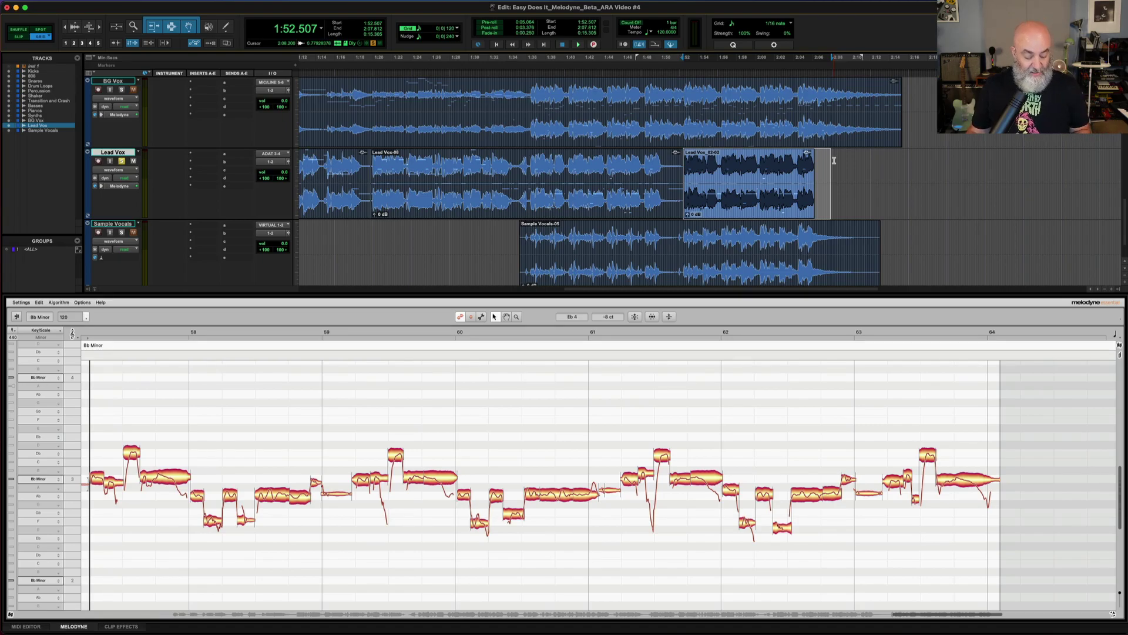
key("alt+shift+3")
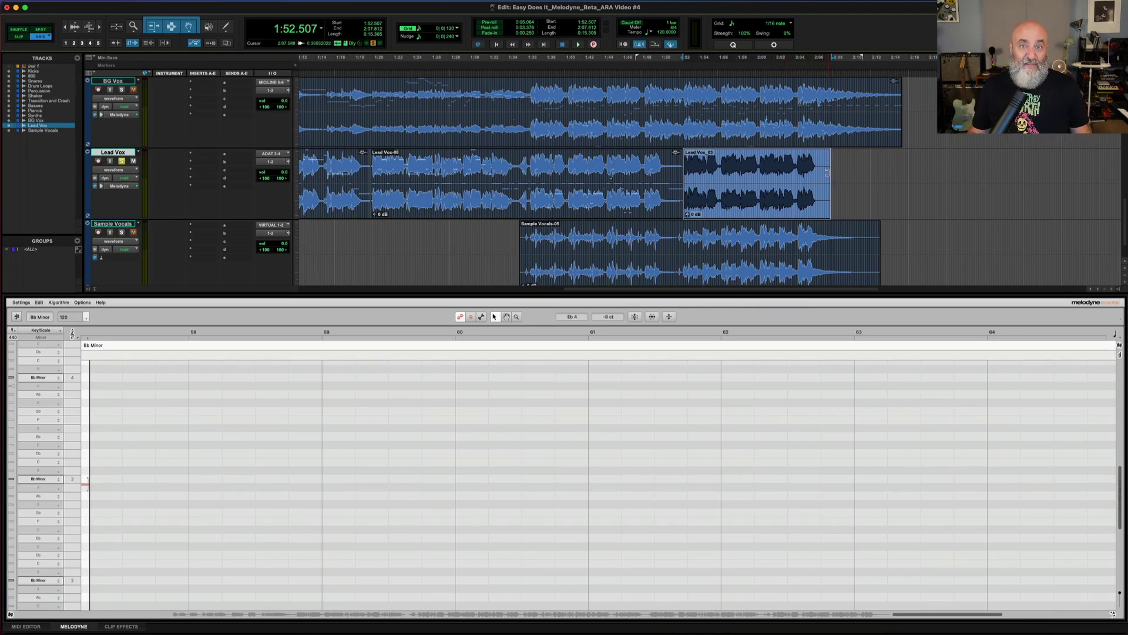
Open the new Lead Vox_03 clip's notes in Melodyne from its right-click menu.
right_click(812, 201)
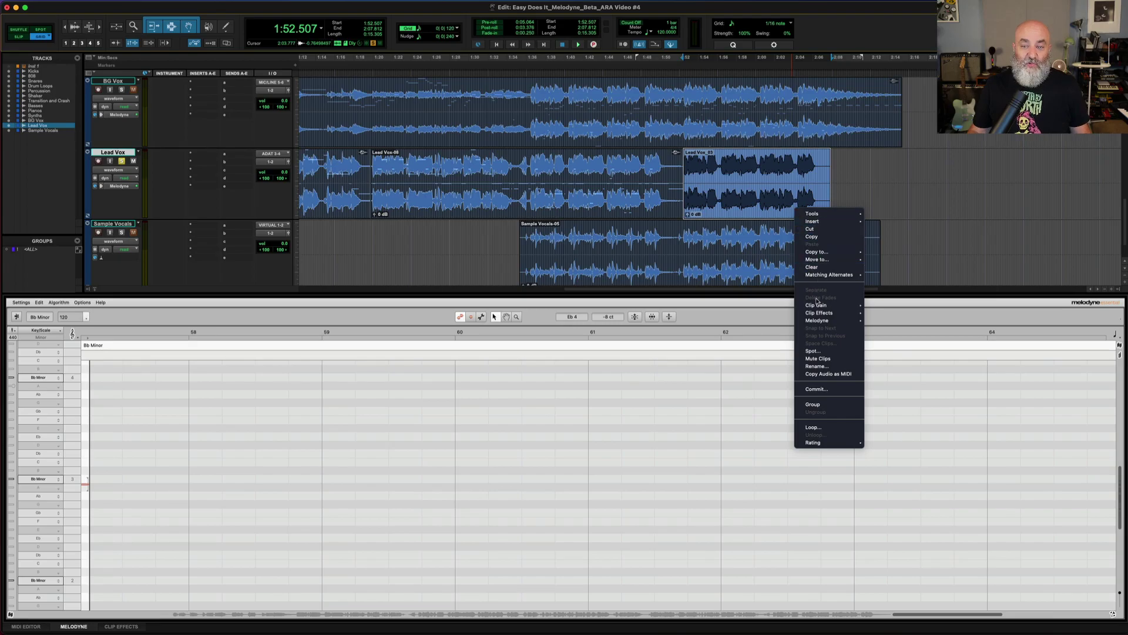
mouse_move(821, 320)
left_click(875, 322)
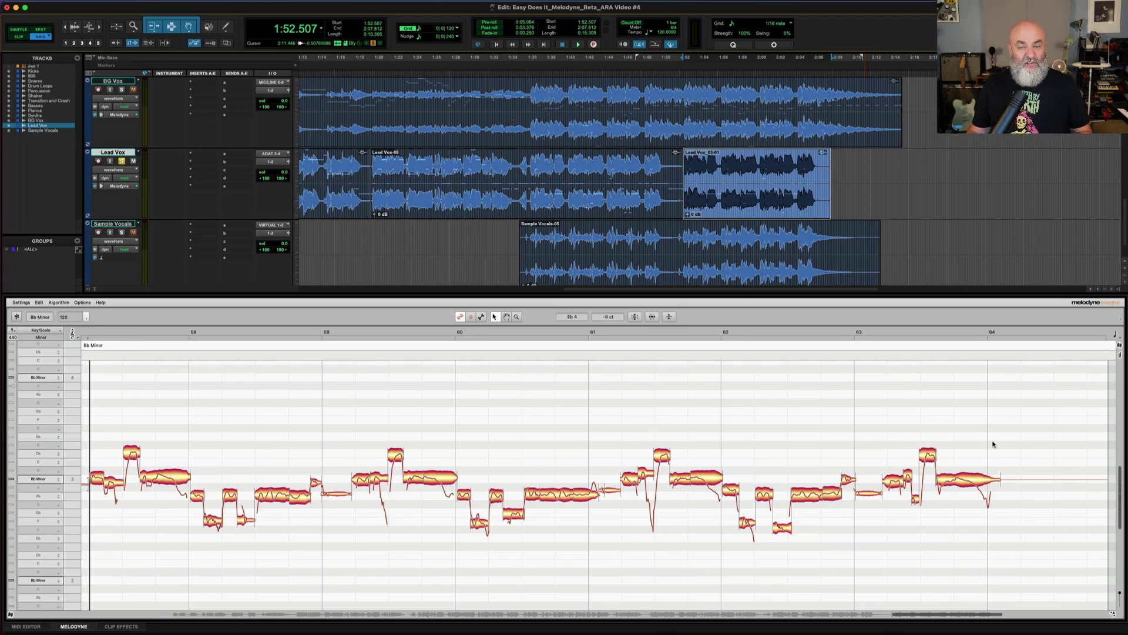
Zoom the timeline out and undo the consolidation, restoring Lead Vox_02-02.
scroll(839, 249, "left", 5)
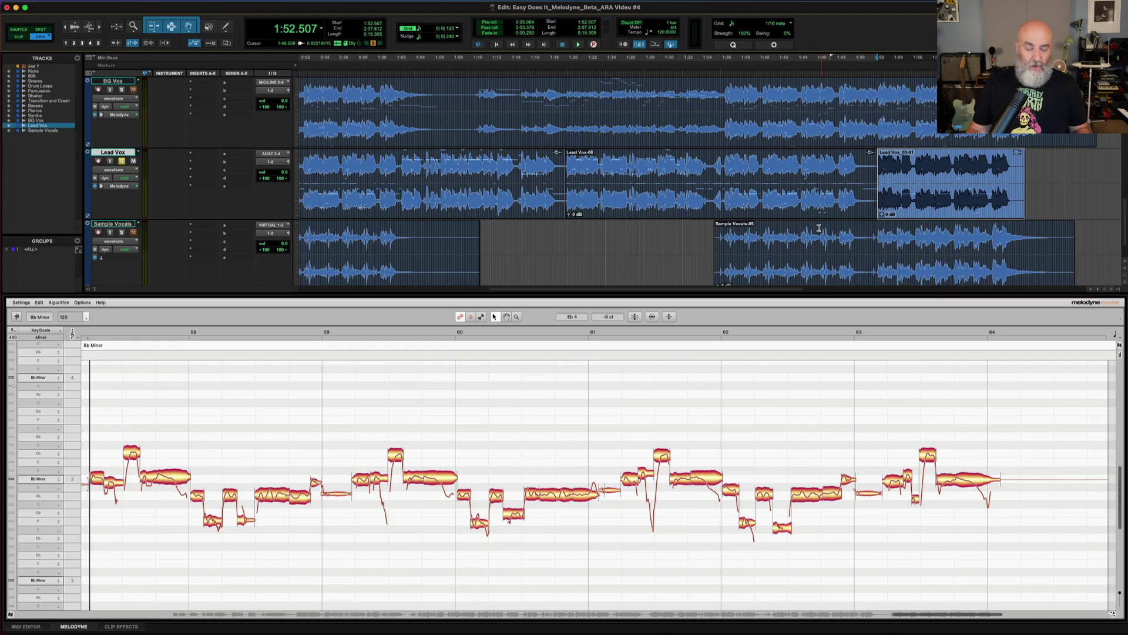
key("r")
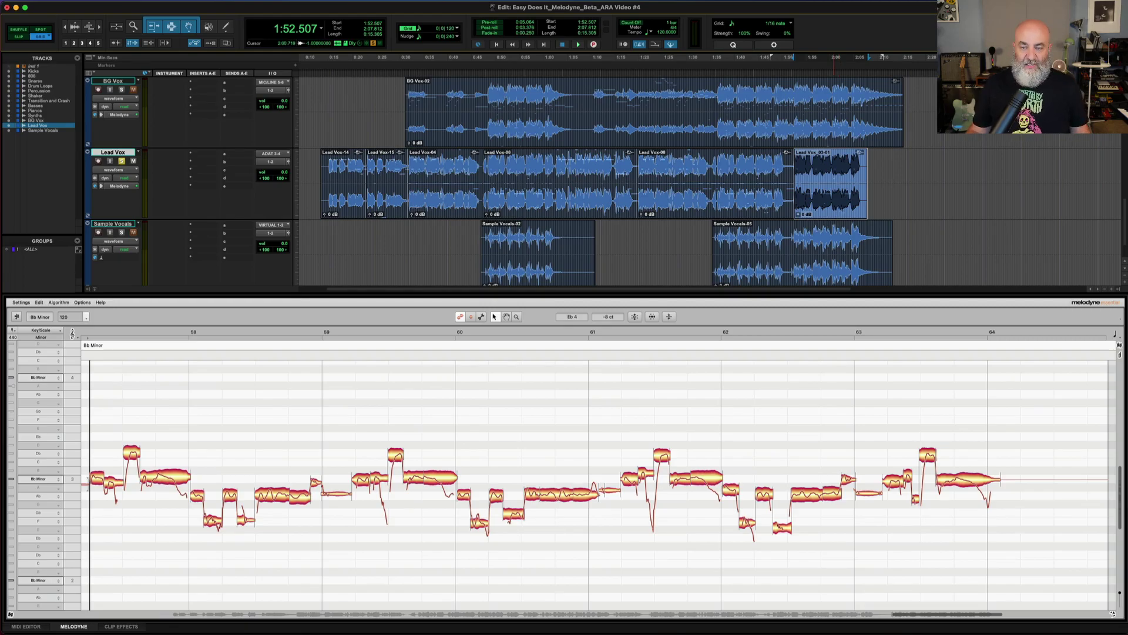
key("super+z")
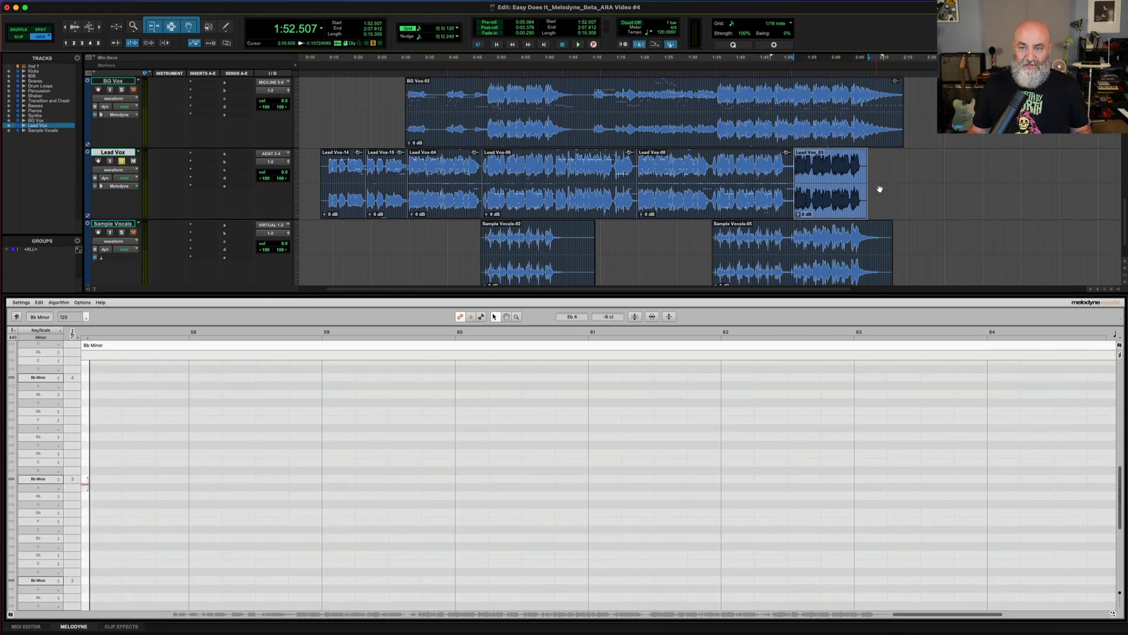
Select the last Lead Vox clip and enable Melodyne's Zoom to Selection in DAW option.
left_click(844, 190)
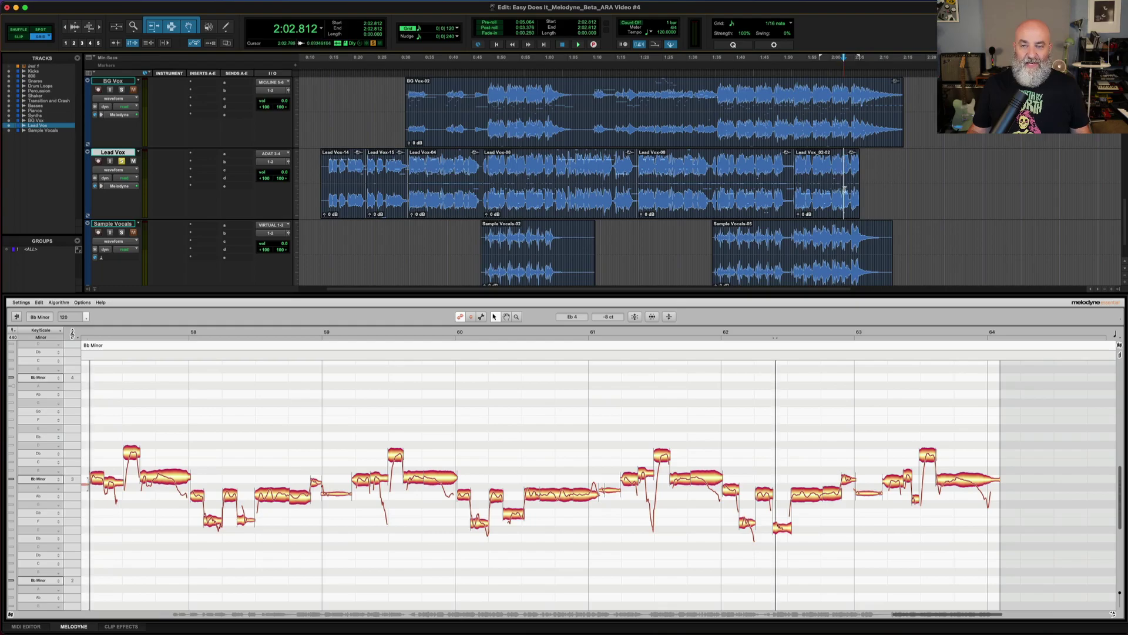
left_click(844, 199)
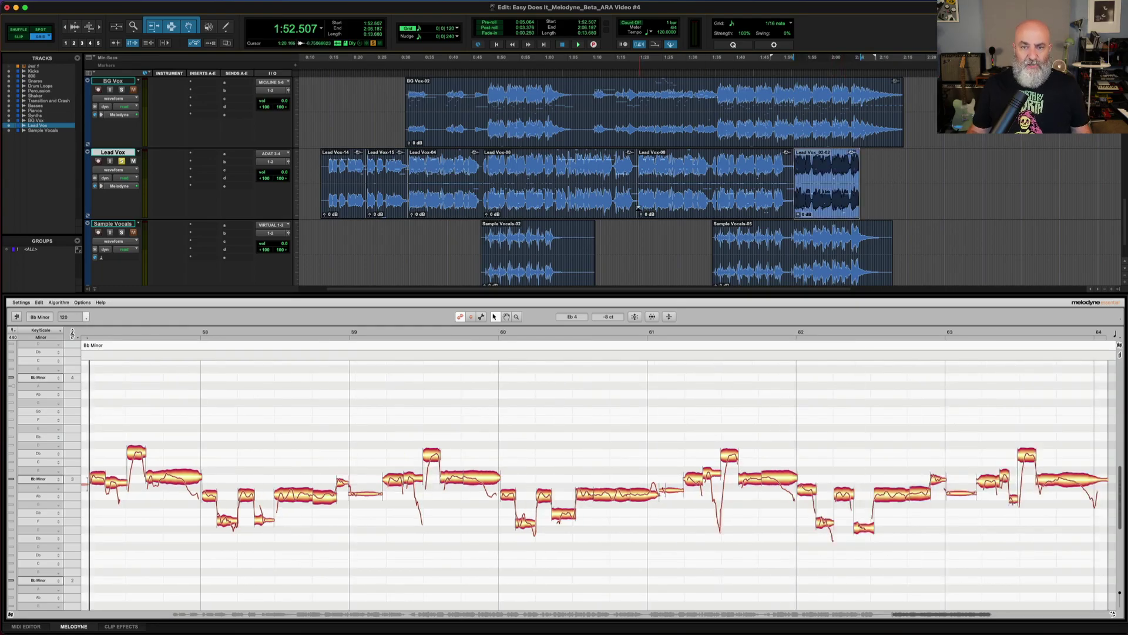
left_click(86, 303)
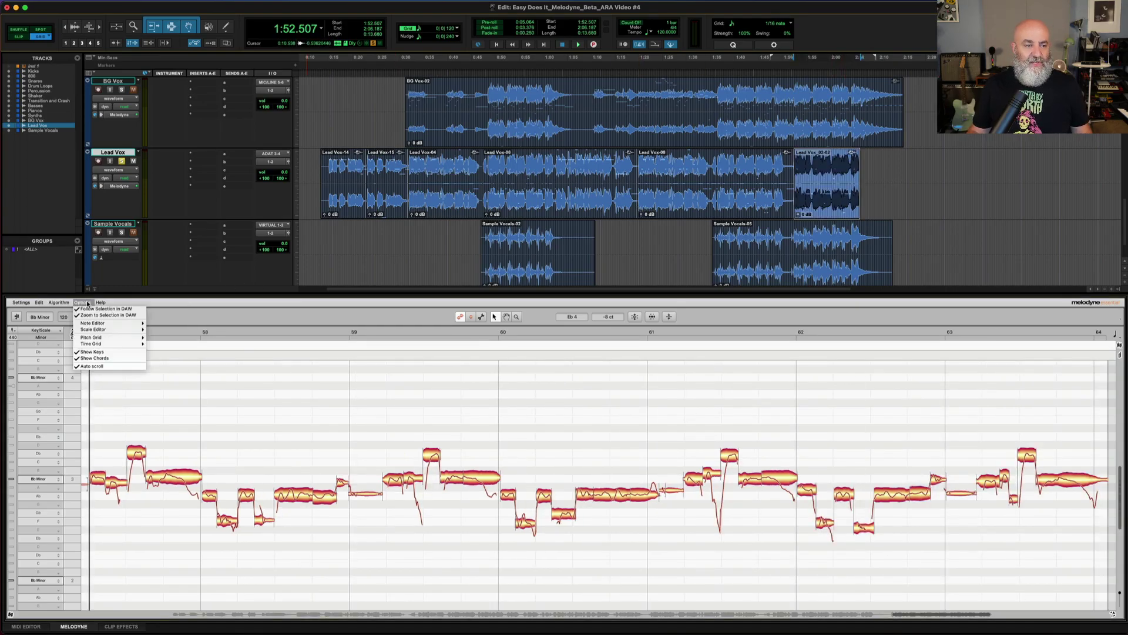
left_click(89, 315)
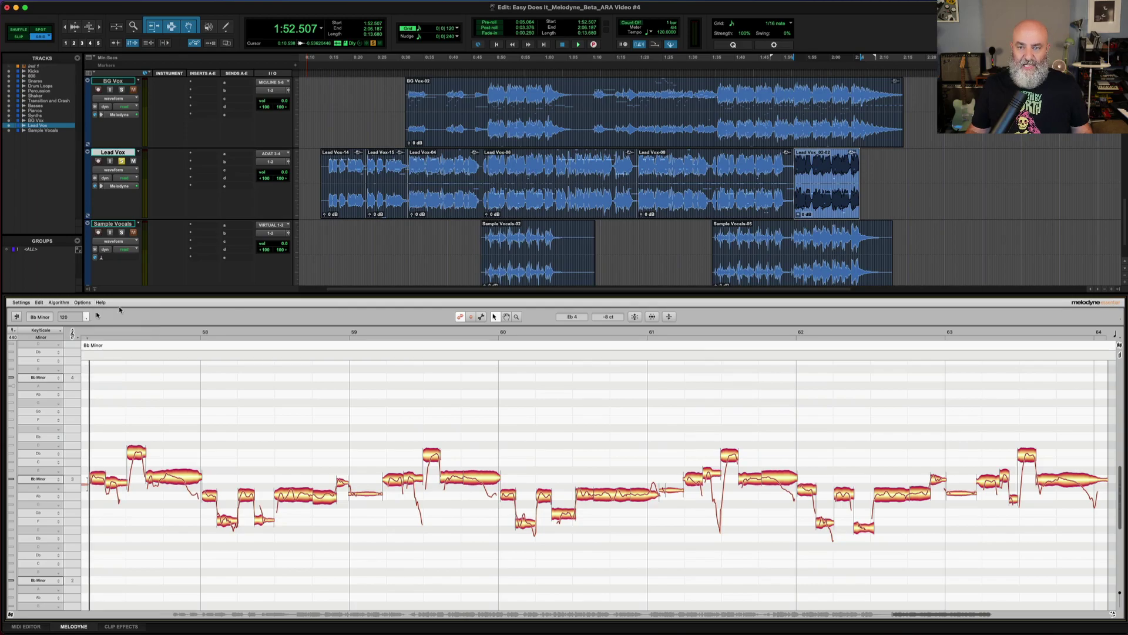
left_click(752, 213)
left_click(809, 207)
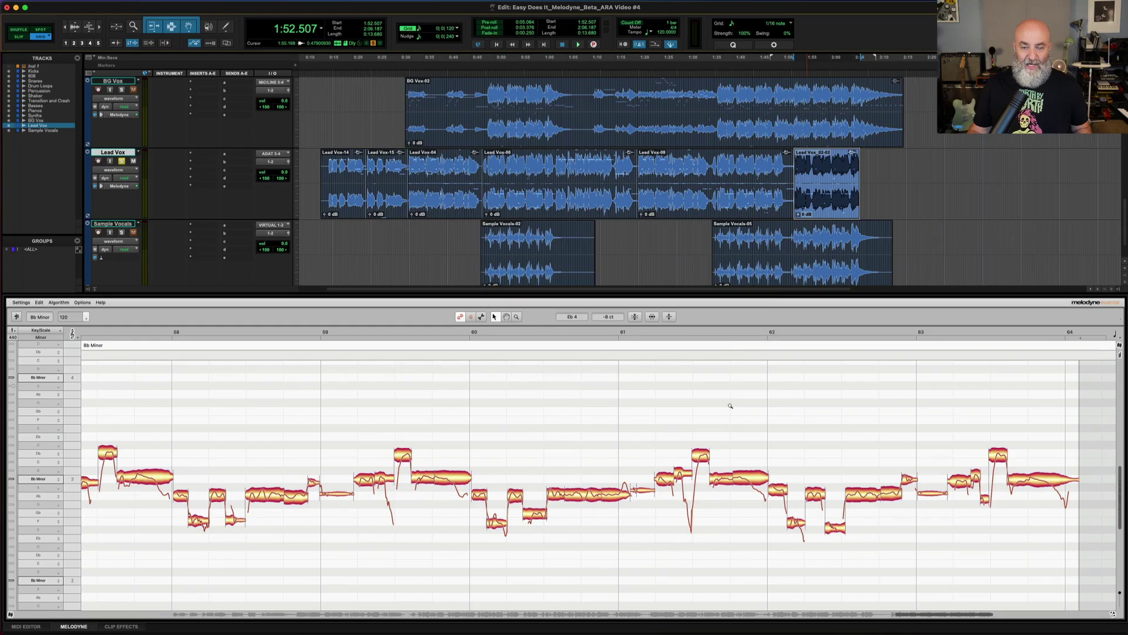
left_click_drag(731, 406, 619, 390)
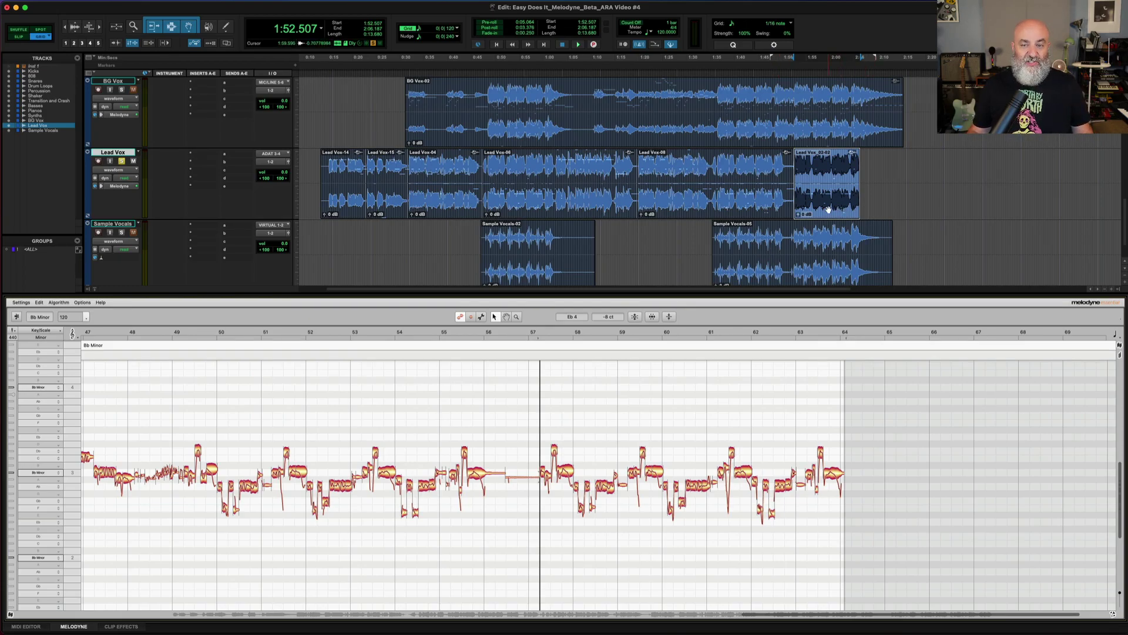
Slide the last Lead Vox clip later, then undo to return it beside Lead Vox-08.
left_click_drag(829, 209, 864, 209)
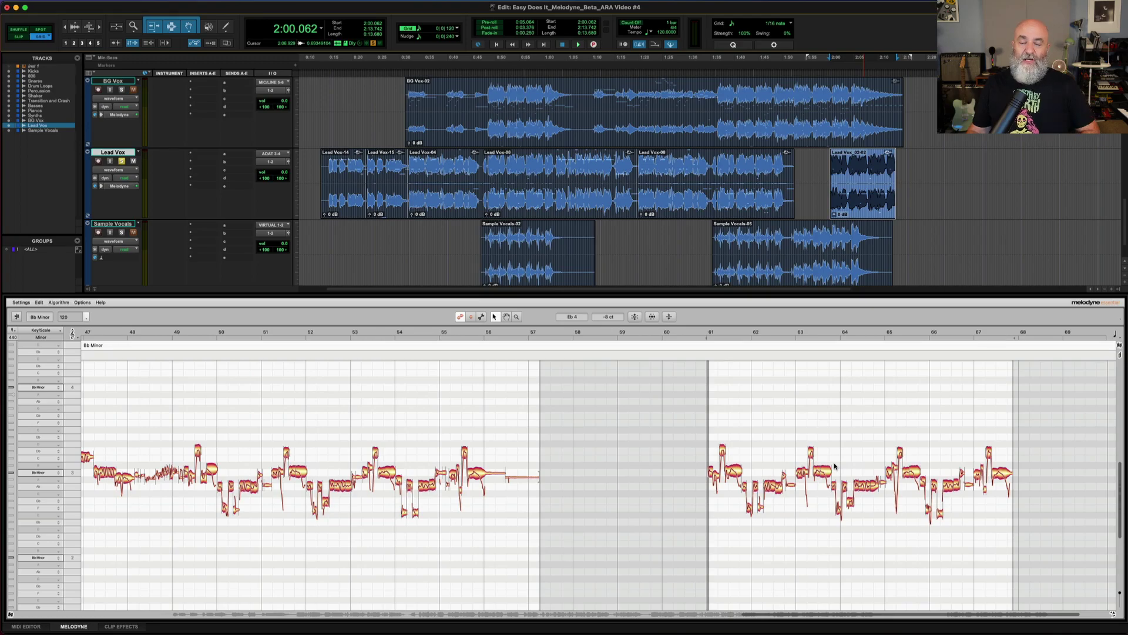
left_click(816, 183)
key("super+z")
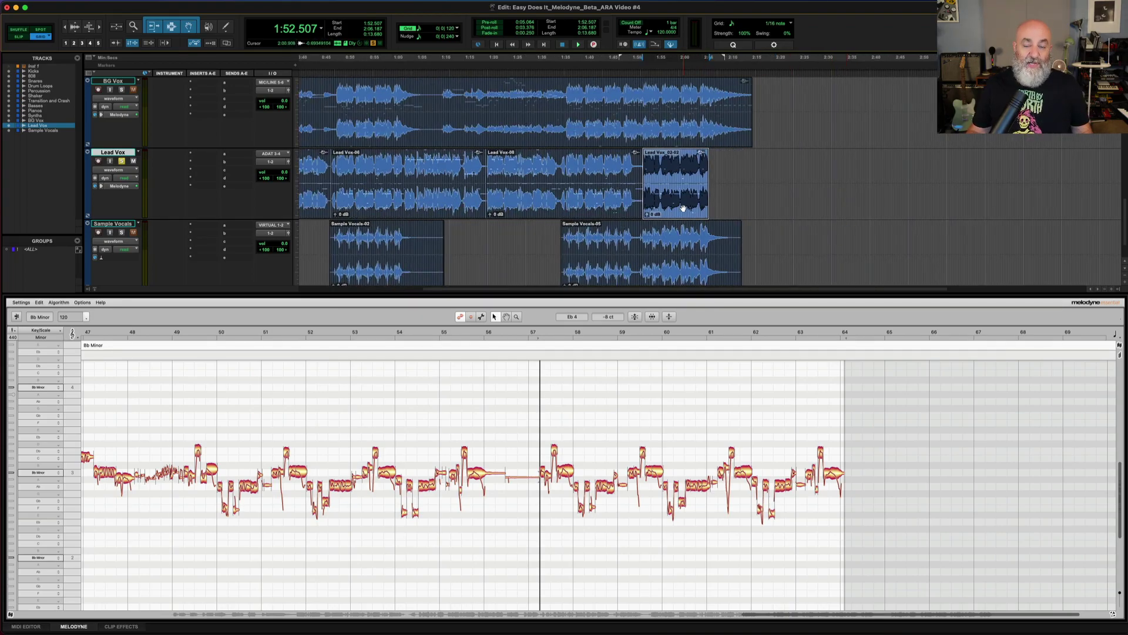
scroll(693, 206, "right", 3)
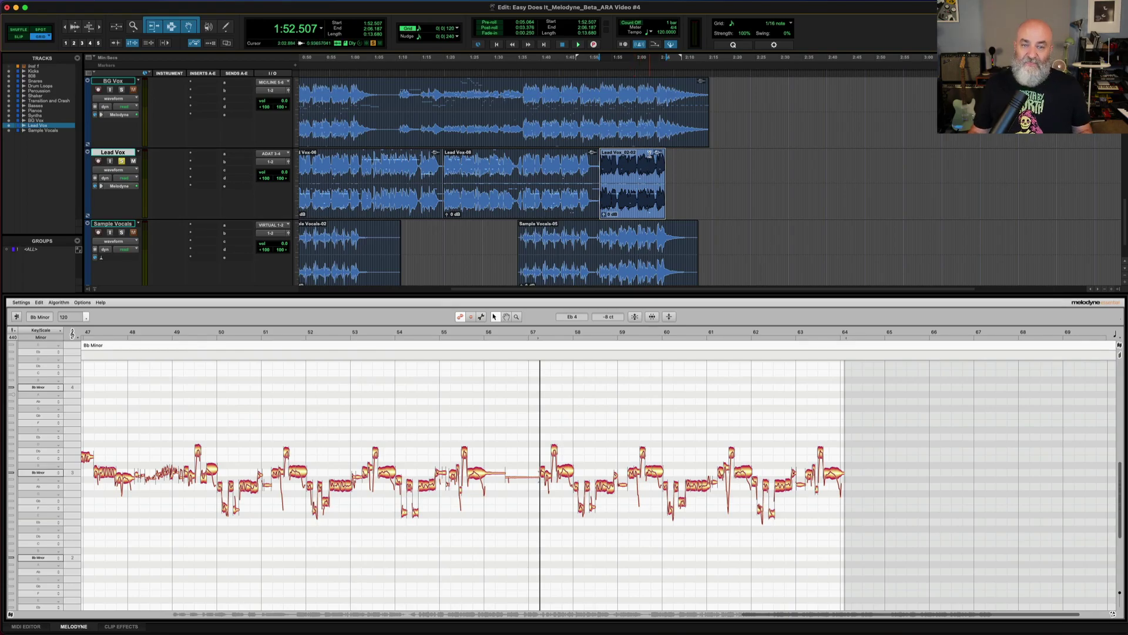
Duplicate Lead Vox_02-02 right after itself and select both clips.
left_click(650, 159)
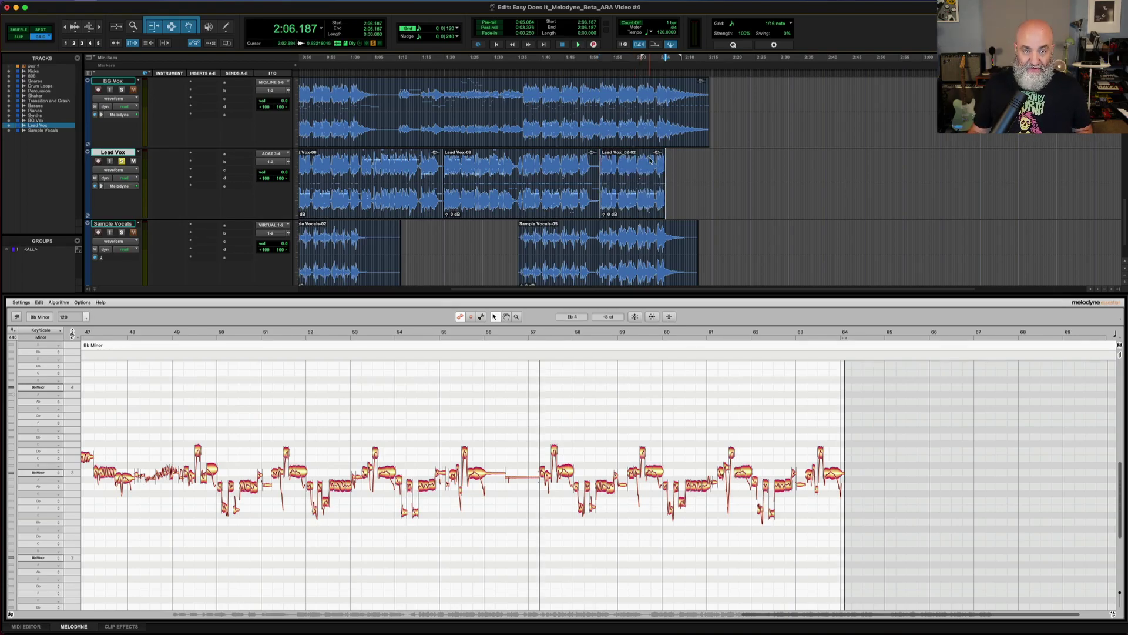
key("super+v")
left_click(648, 200, "shift")
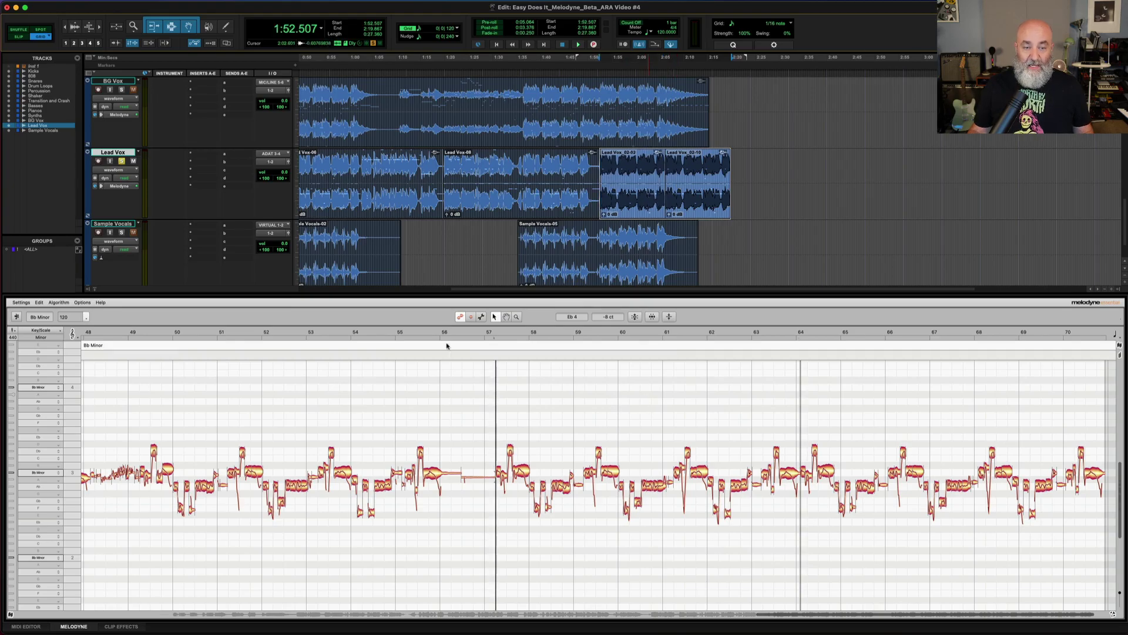
left_click(86, 316)
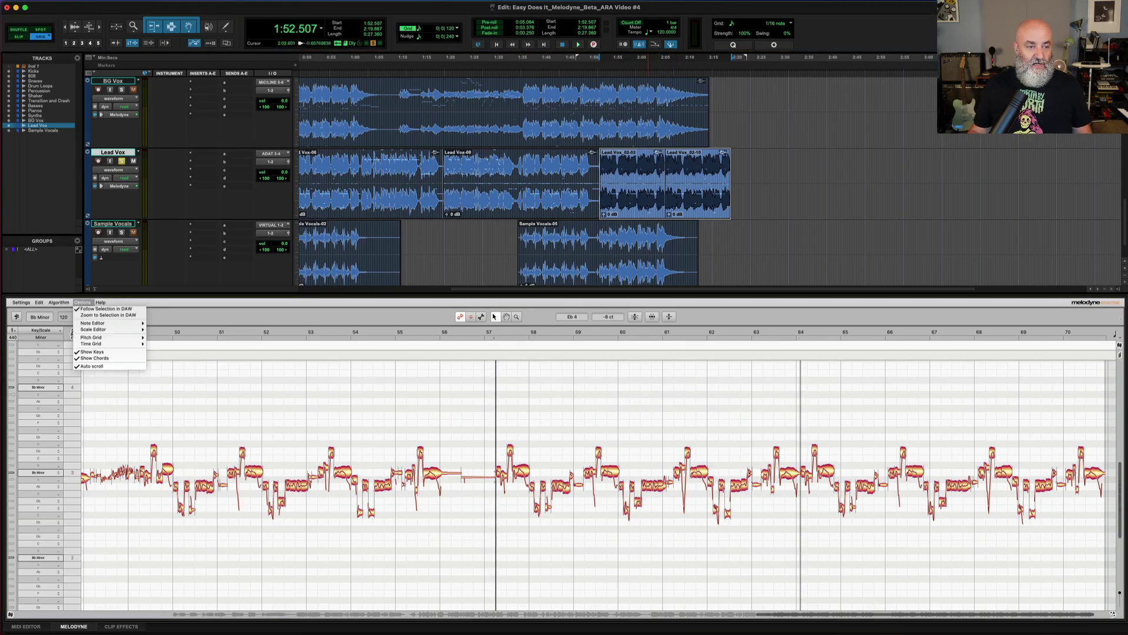
left_click(88, 316)
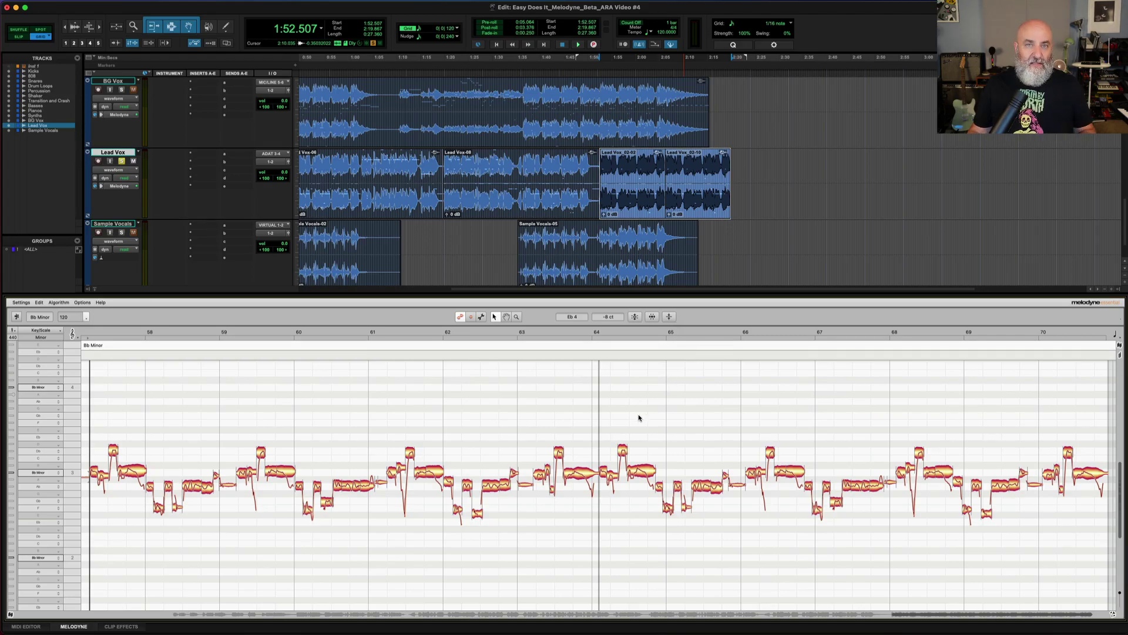
Drag the note near bar 64 up to Ab 4 in Melodyne, then undo the pitch change.
left_click(623, 451)
left_click_drag(623, 452, 631, 404)
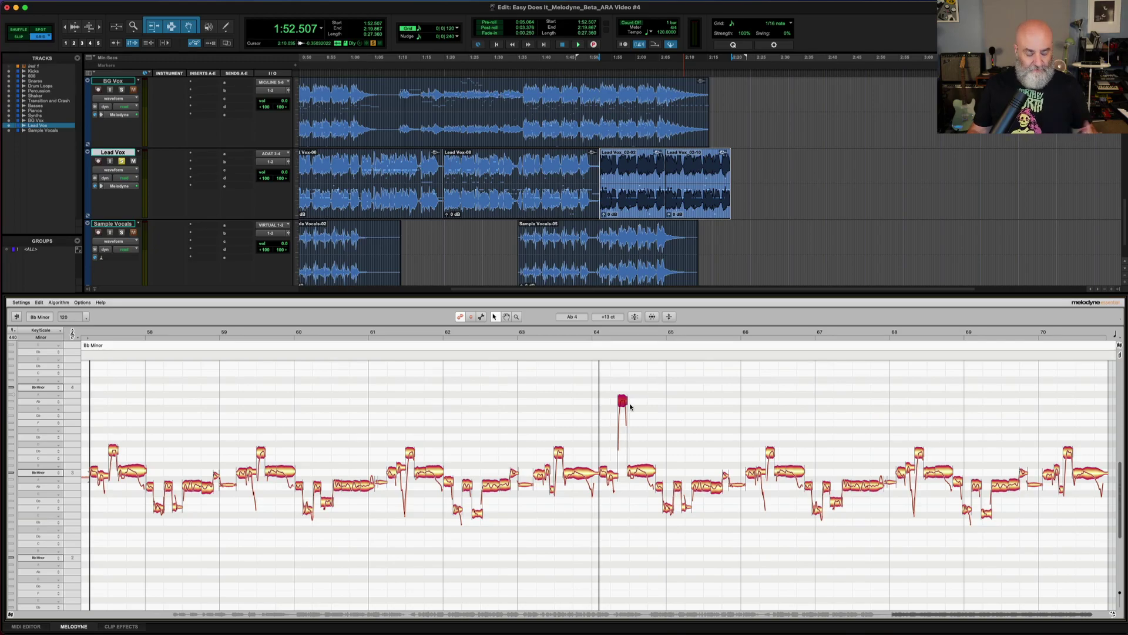
key("super+z")
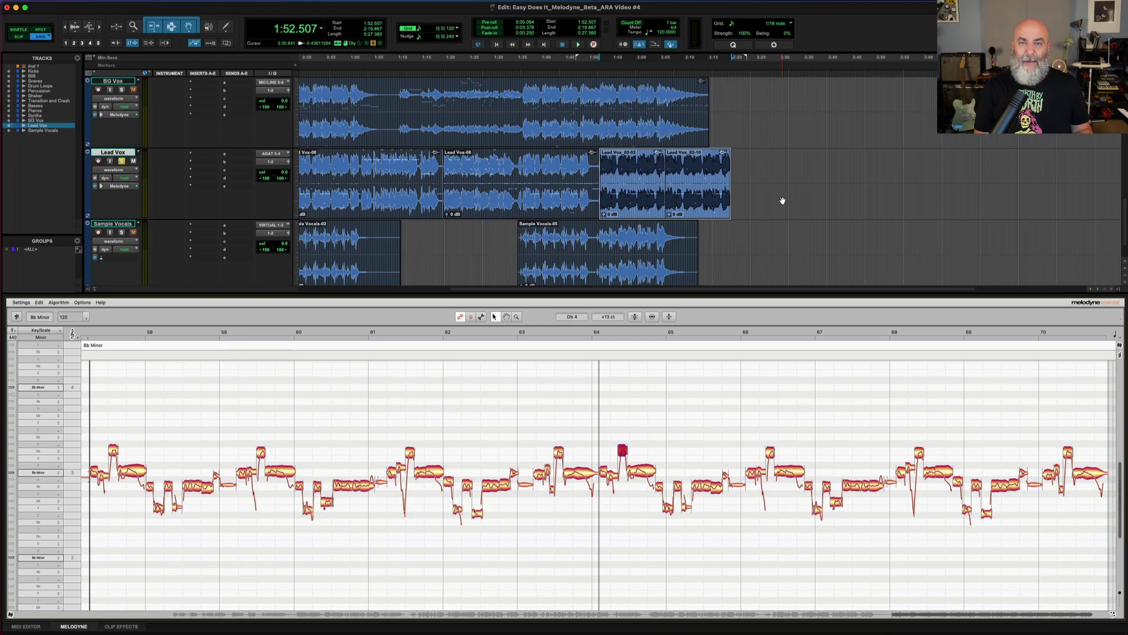
Repeat the selected Lead Vox clips 2 times with Option+R.
key("alt+r")
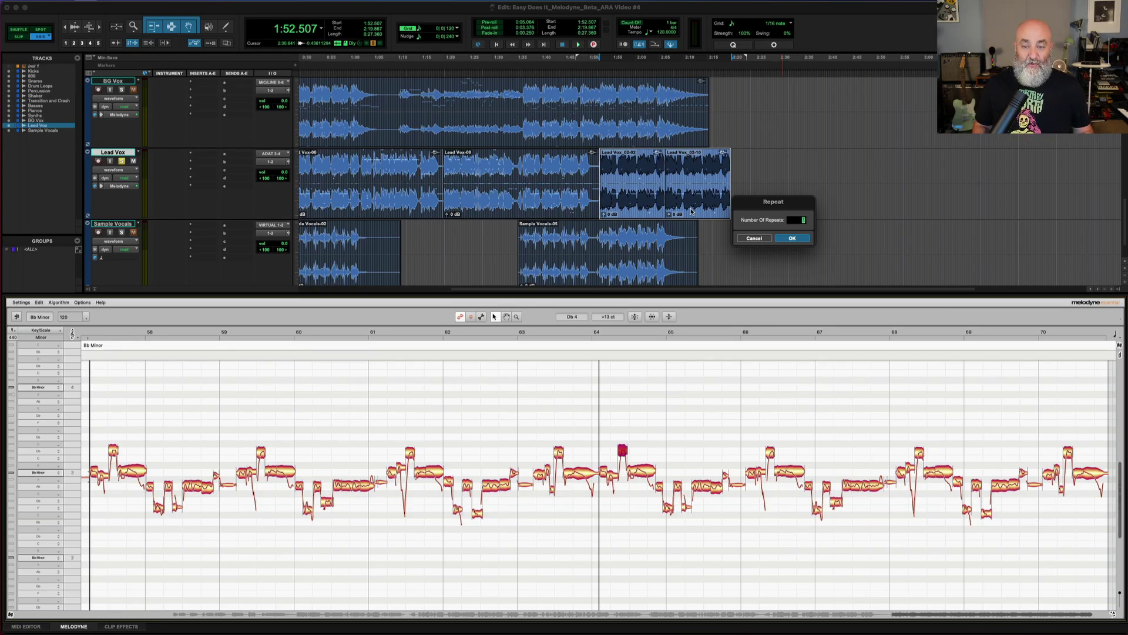
type("2")
key("Return")
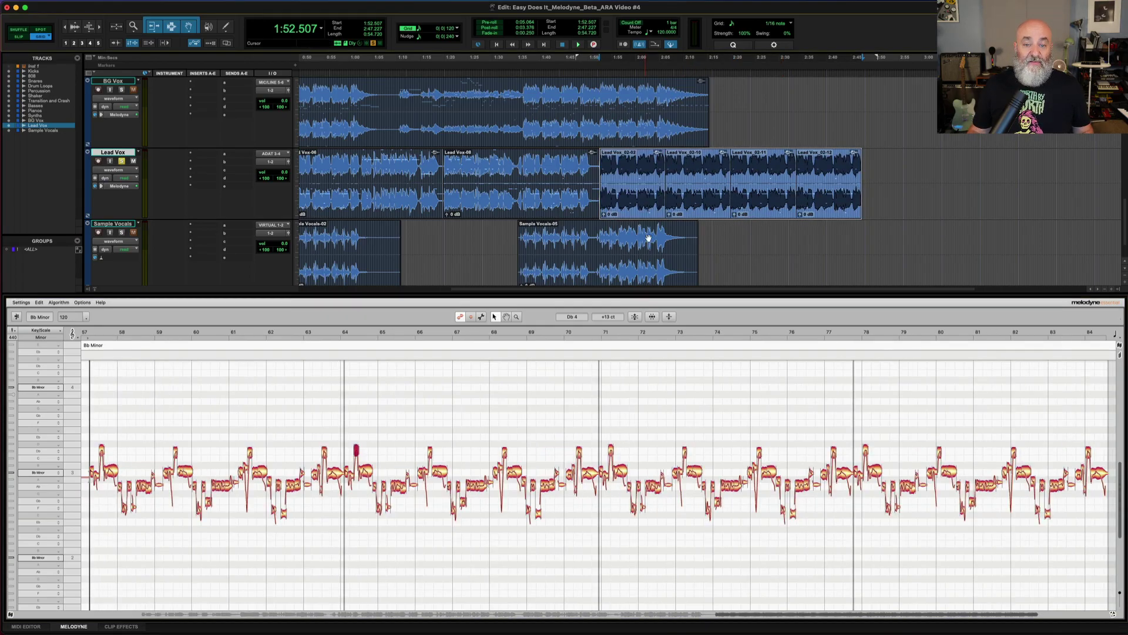
Select the repeated note at bar 71 in Melodyne, then undo the repeats.
left_click(611, 450)
left_click(611, 449)
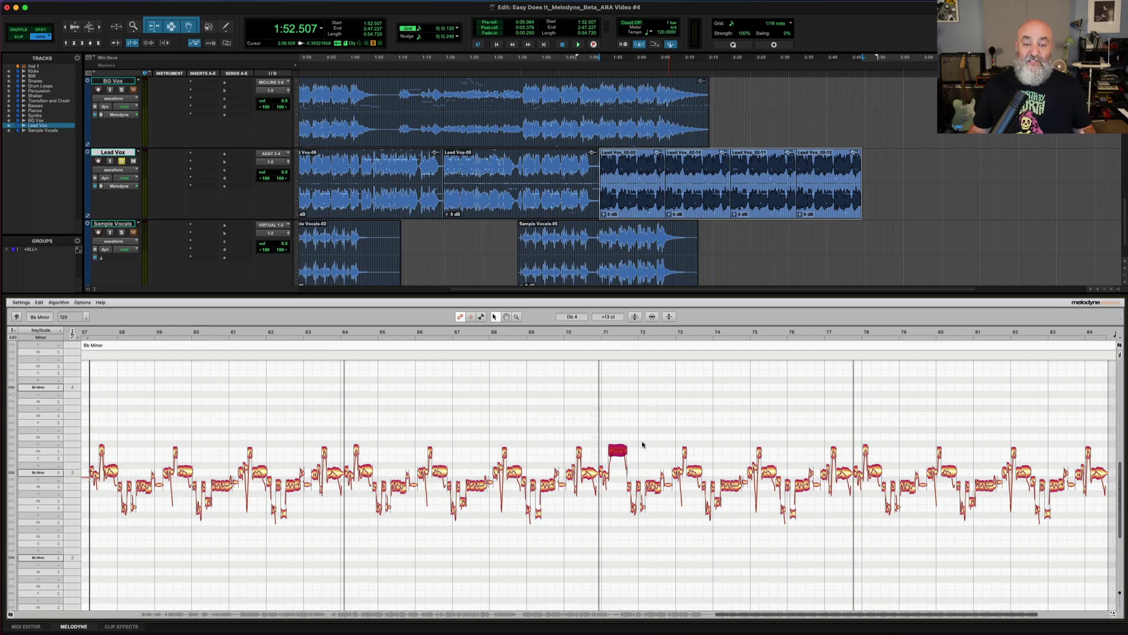
left_click(512, 426)
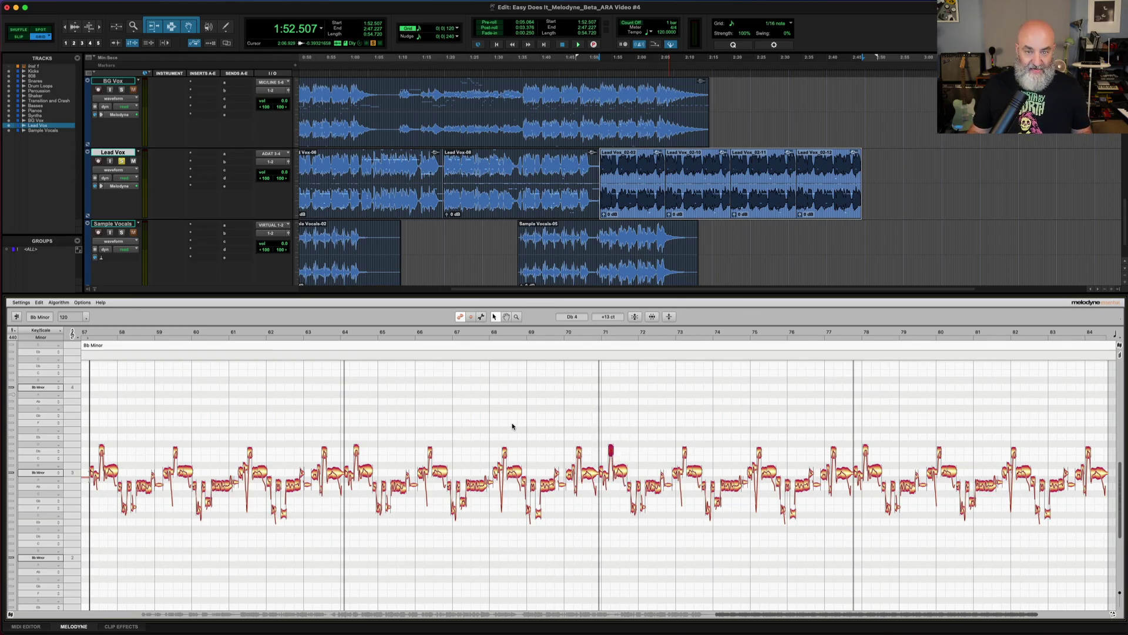
key("super+z")
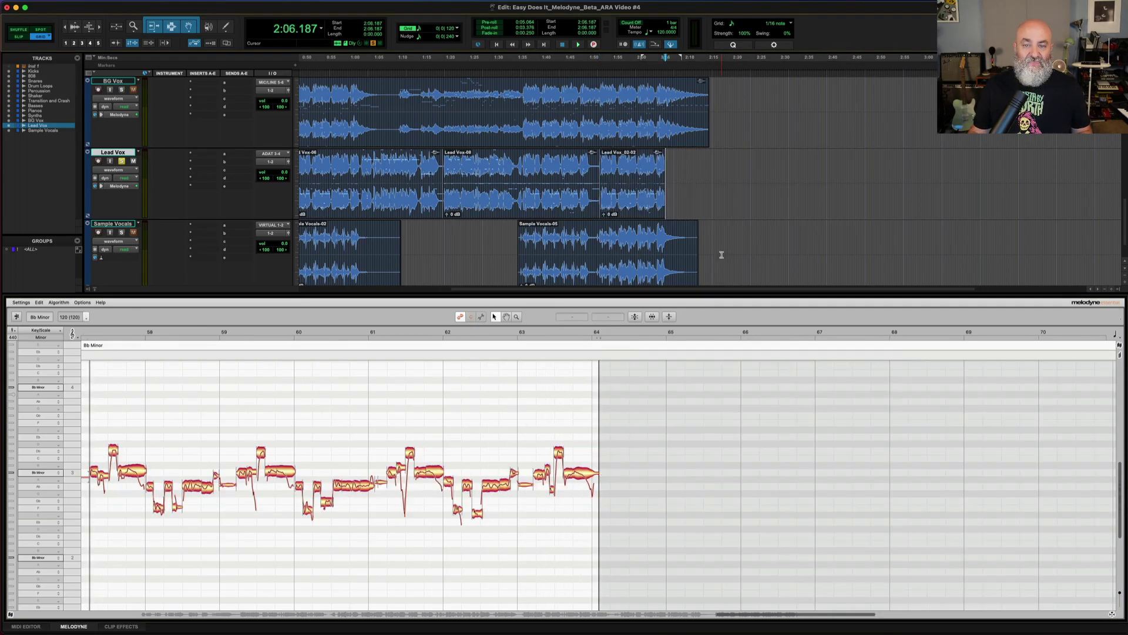
left_click(637, 207)
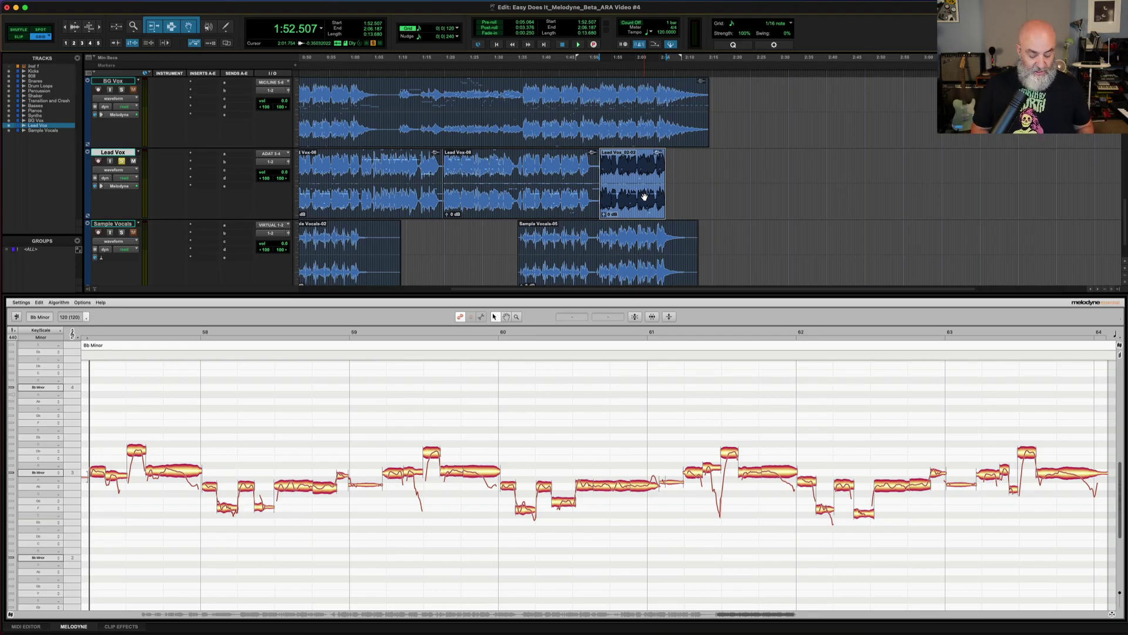
key("alt+super+l")
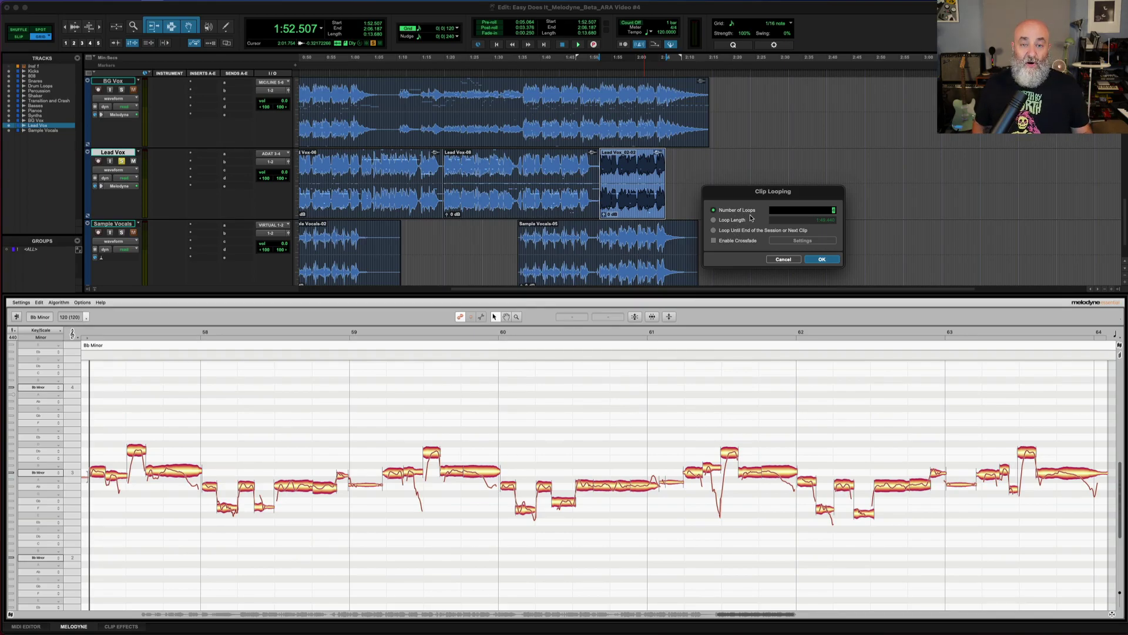
key("Return")
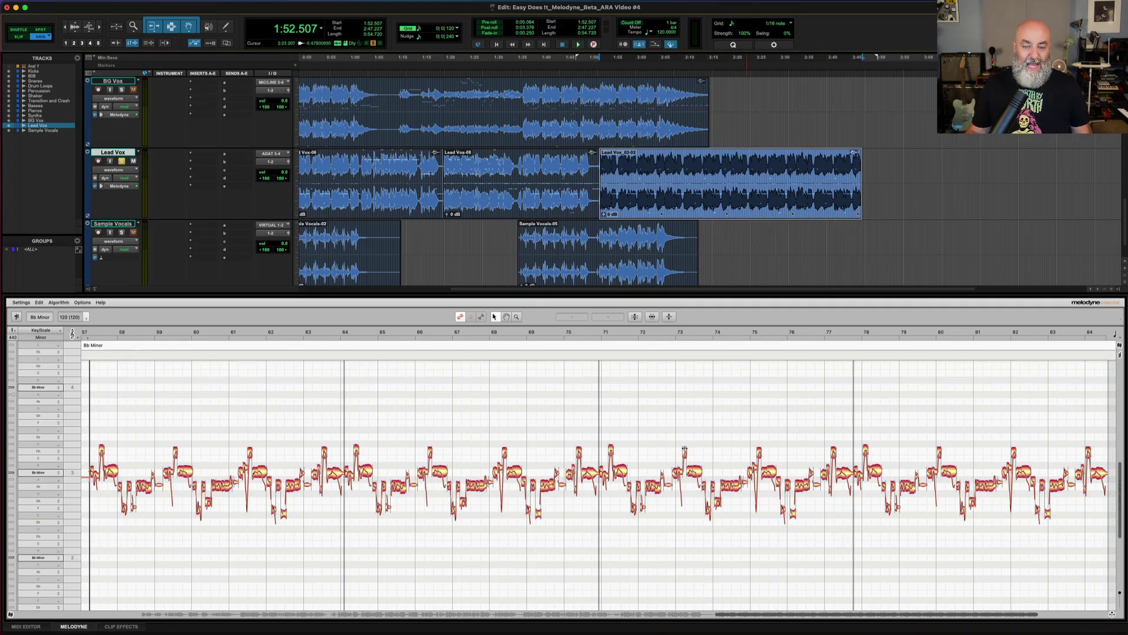
left_click_drag(693, 468, 693, 423)
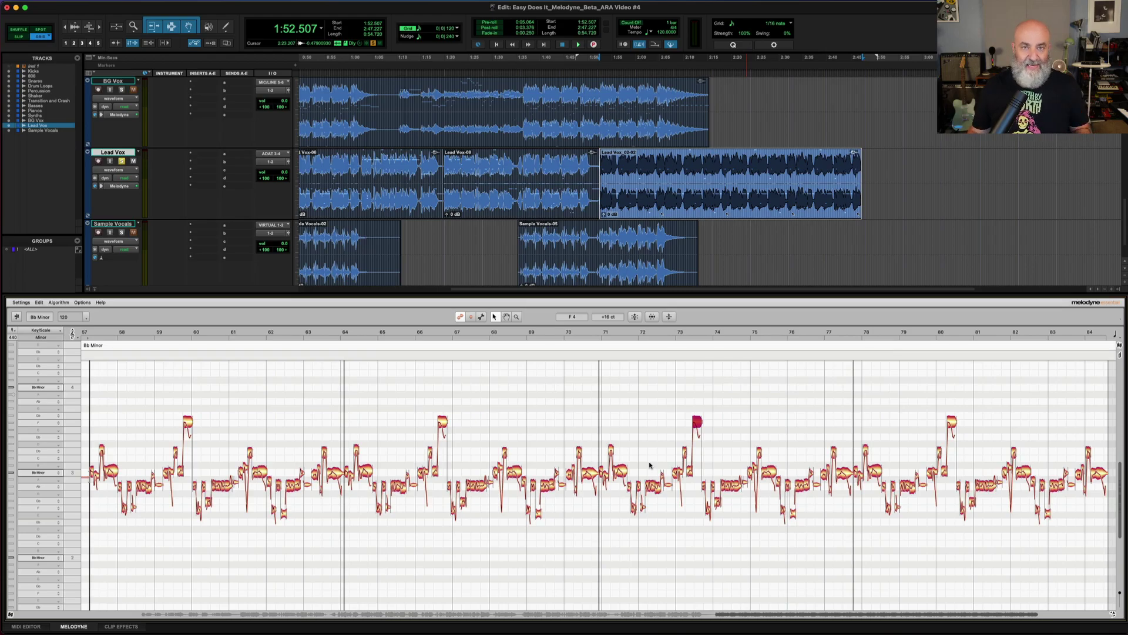
key("super+z")
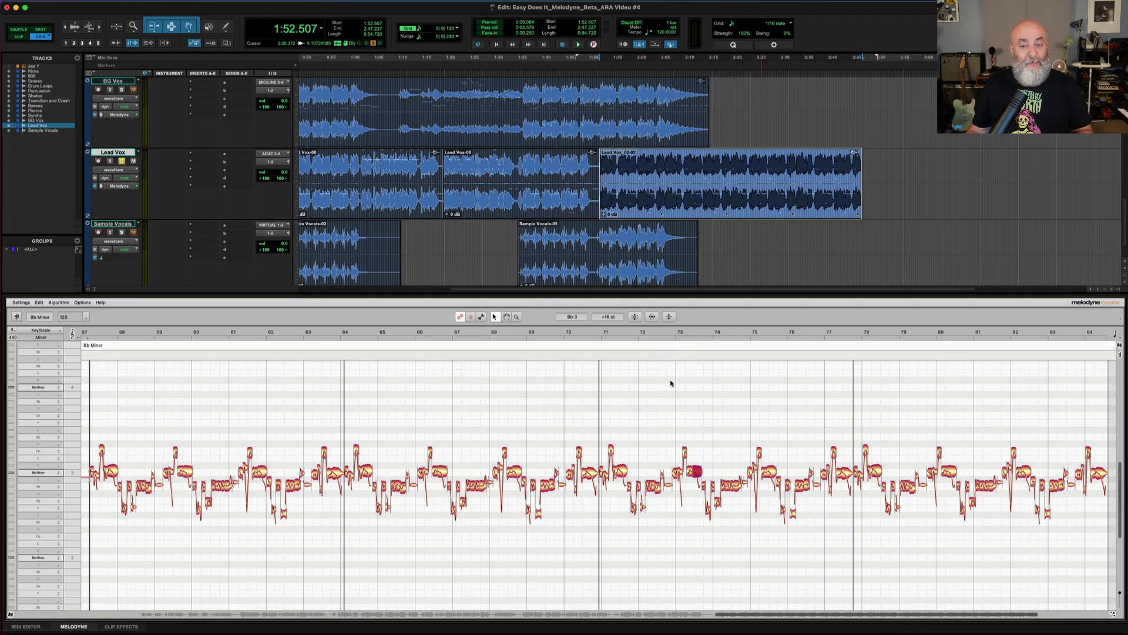
key("super+z")
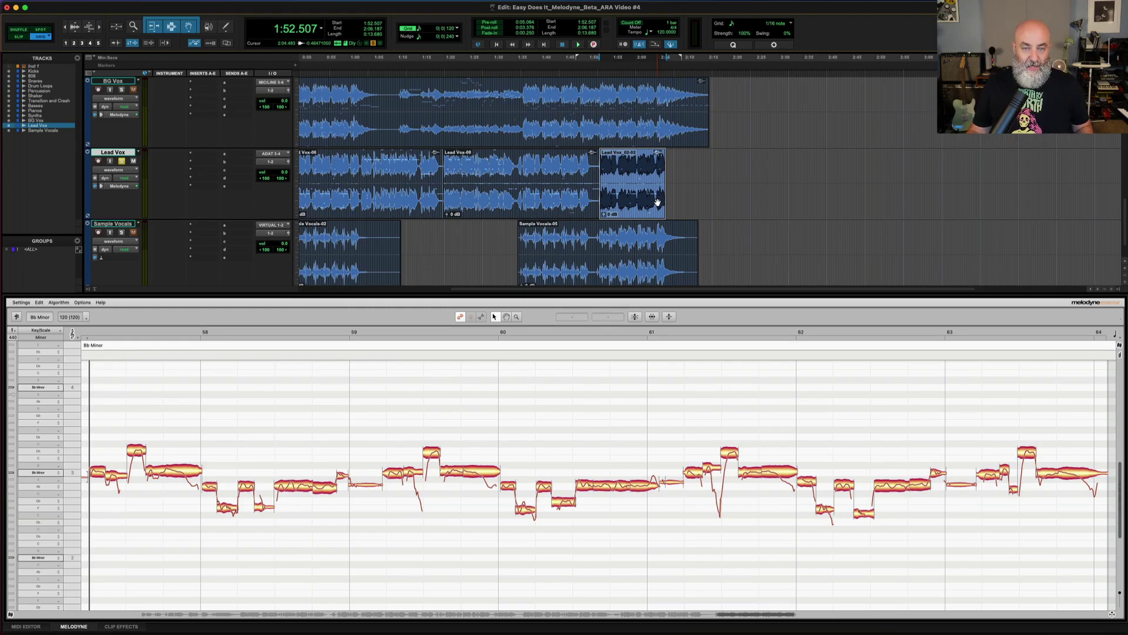
Drag the last Lead Vox clip right to about 2:15, copy it to Sample Vocals, then move it back.
left_click_drag(643, 202, 756, 205)
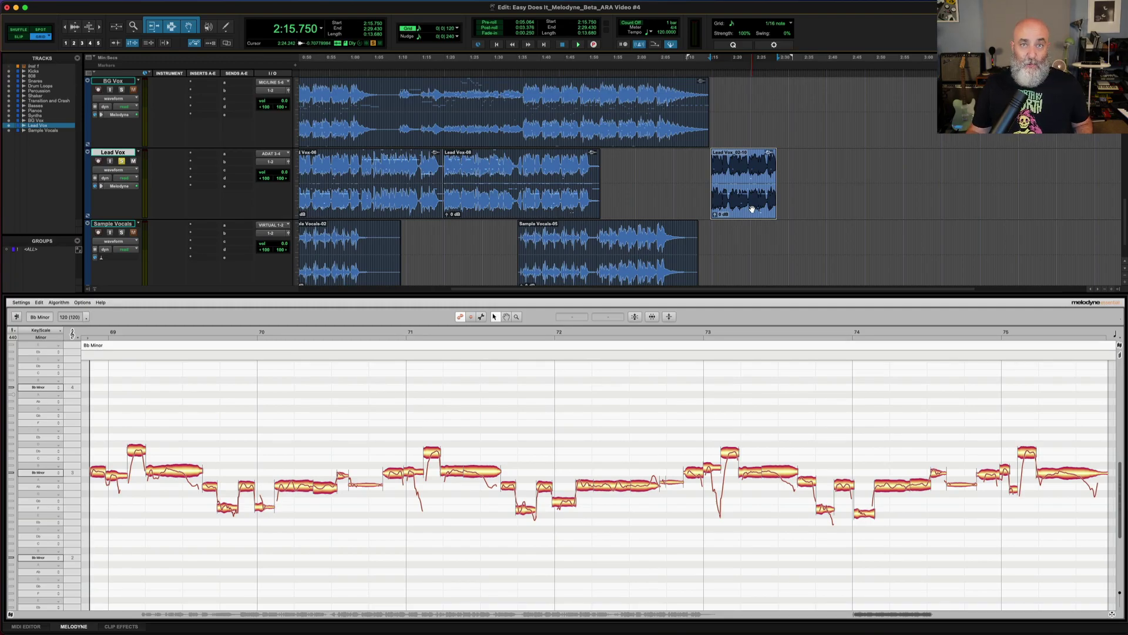
left_click_drag(752, 209, 748, 274)
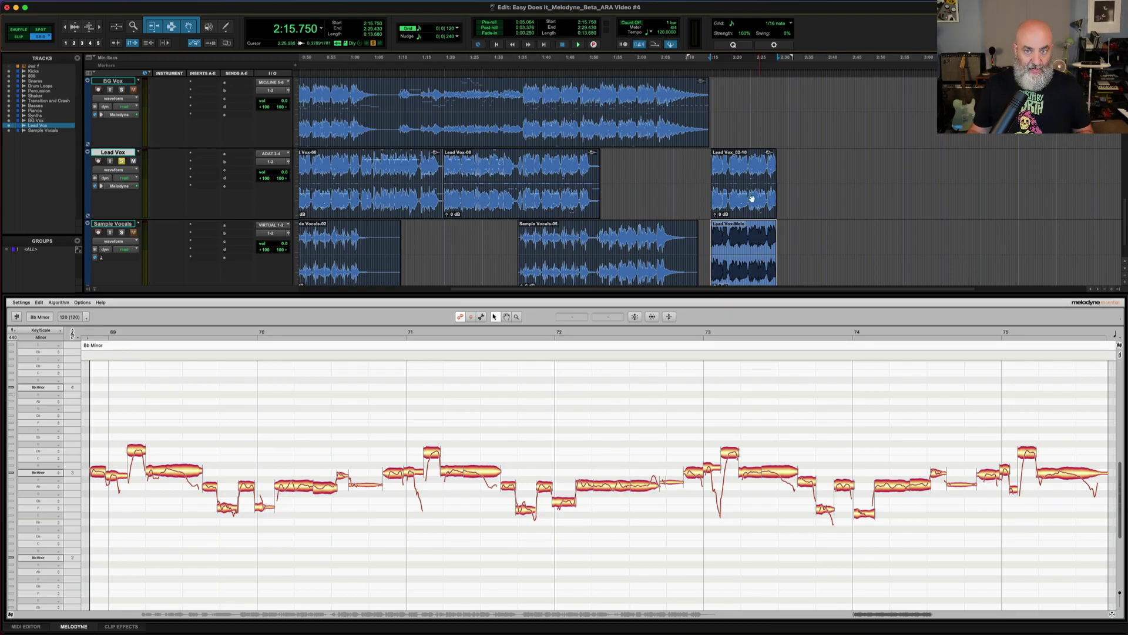
left_click_drag(760, 239, 757, 211)
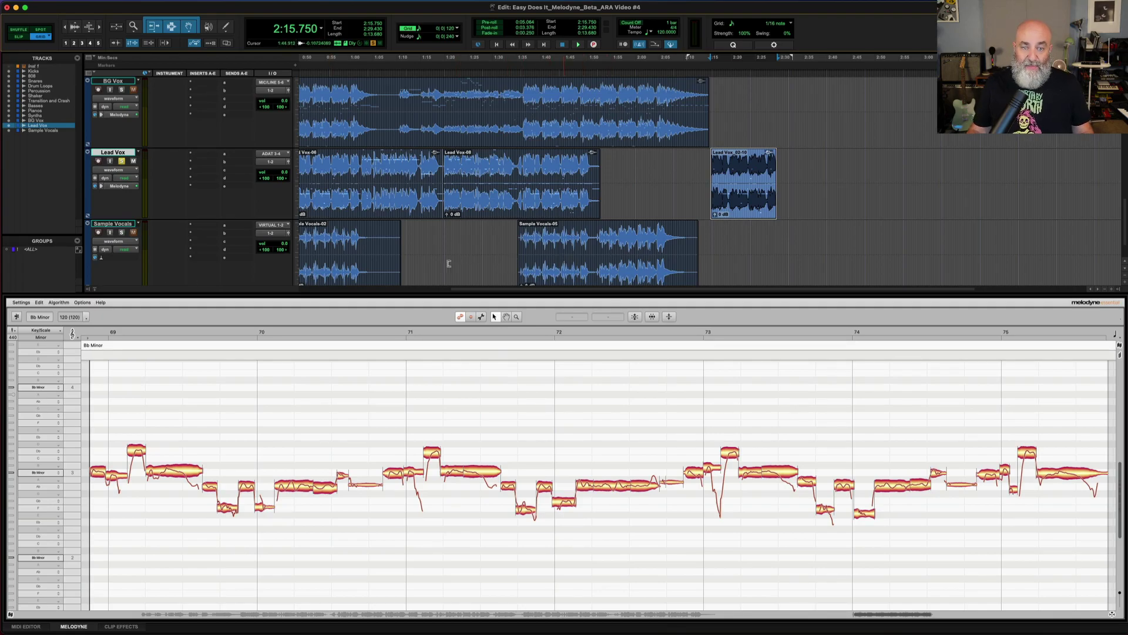
Open the Sample Vocals track for Melodyne editing from its right-click menu.
right_click(117, 228)
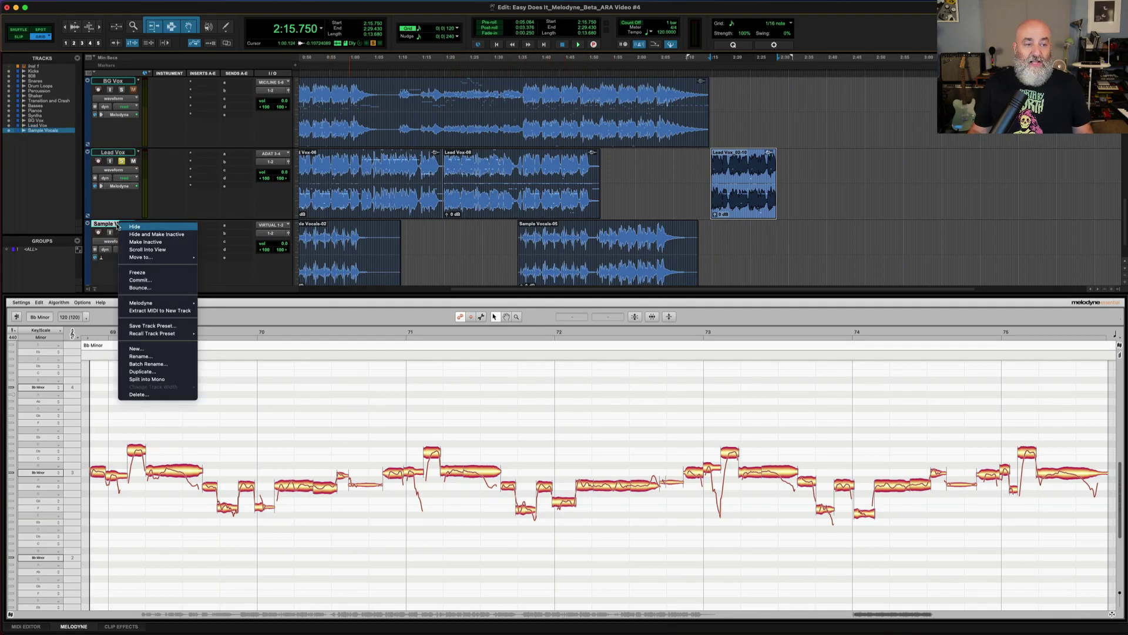
mouse_move(182, 303)
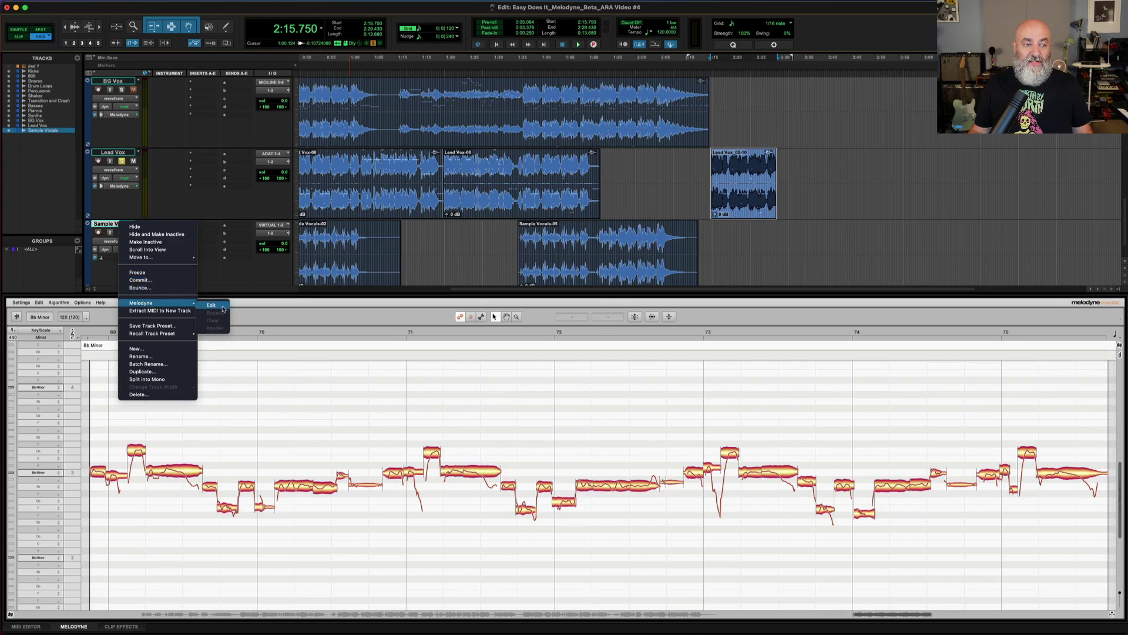
left_click(220, 305)
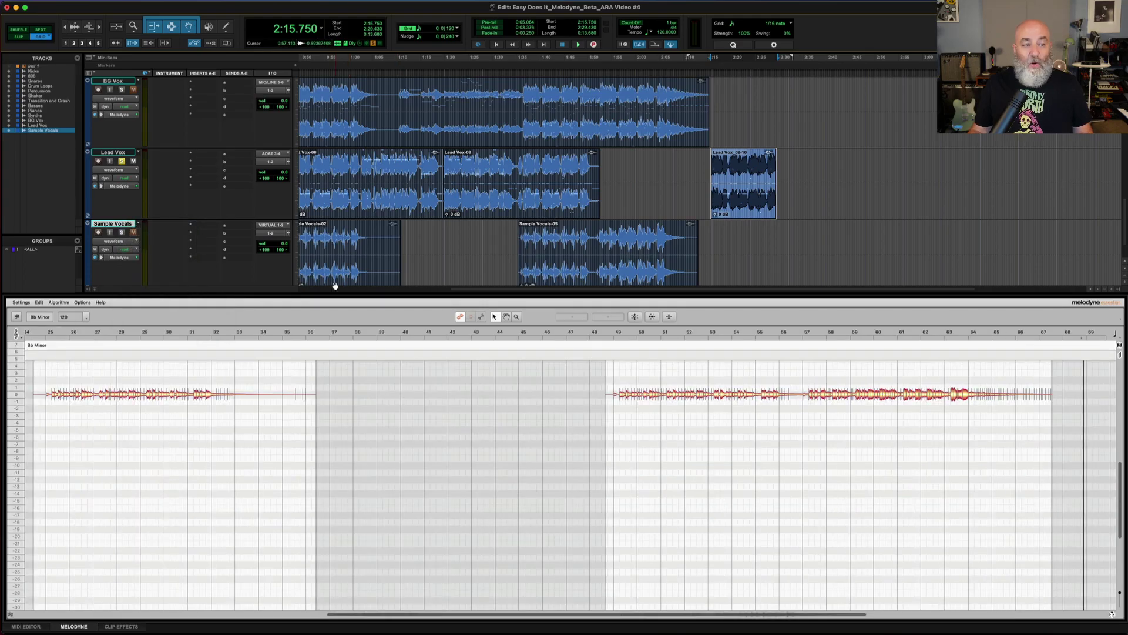
Option-drag Lead Vox_02-10 onto Sample Vocals and compare the copy's notes with the original's.
left_click(748, 211)
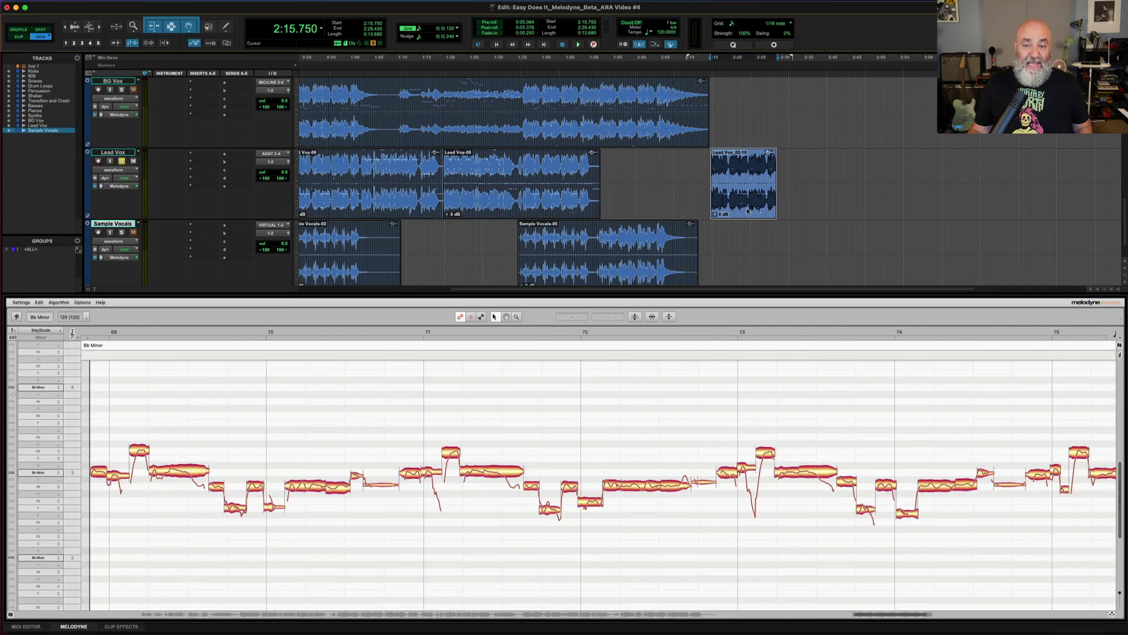
left_click_drag(748, 211, 745, 270)
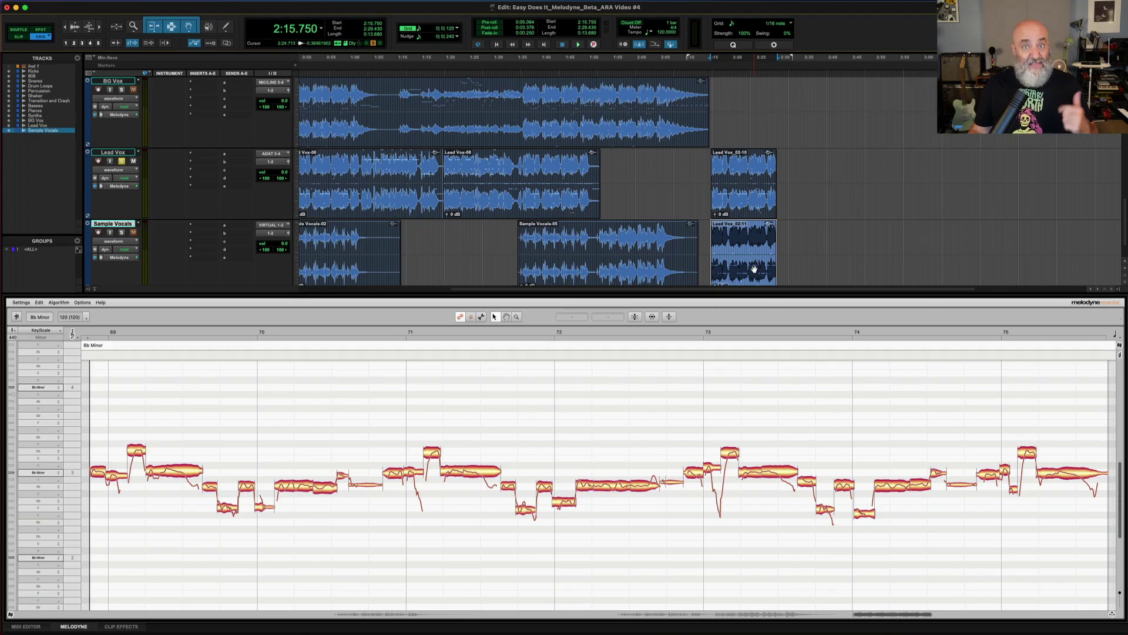
left_click(749, 196)
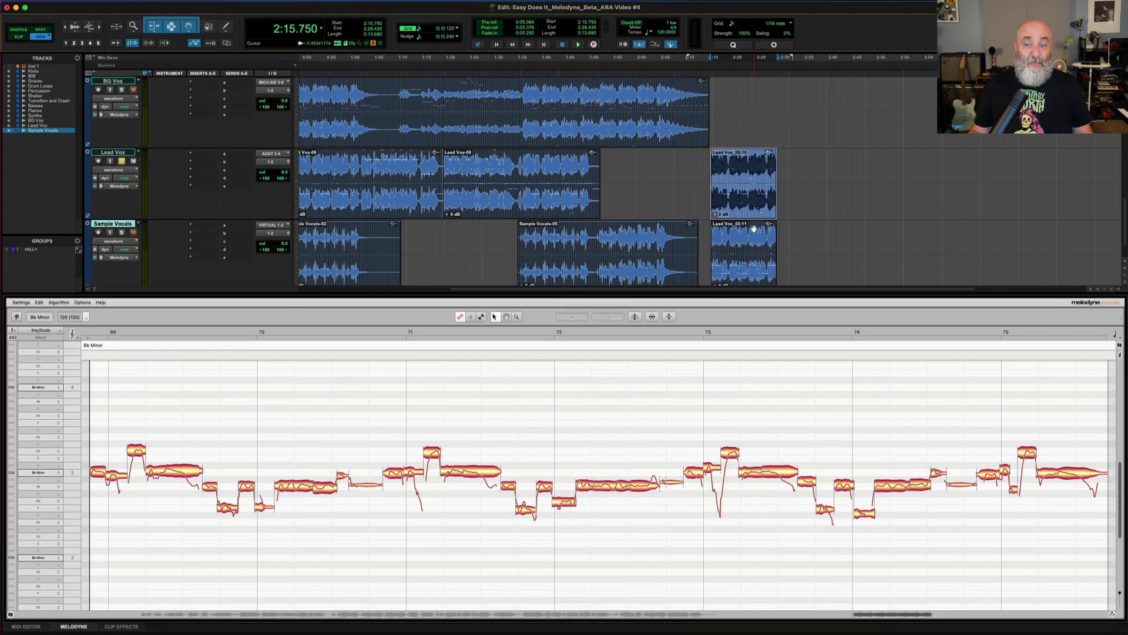
left_click(752, 272)
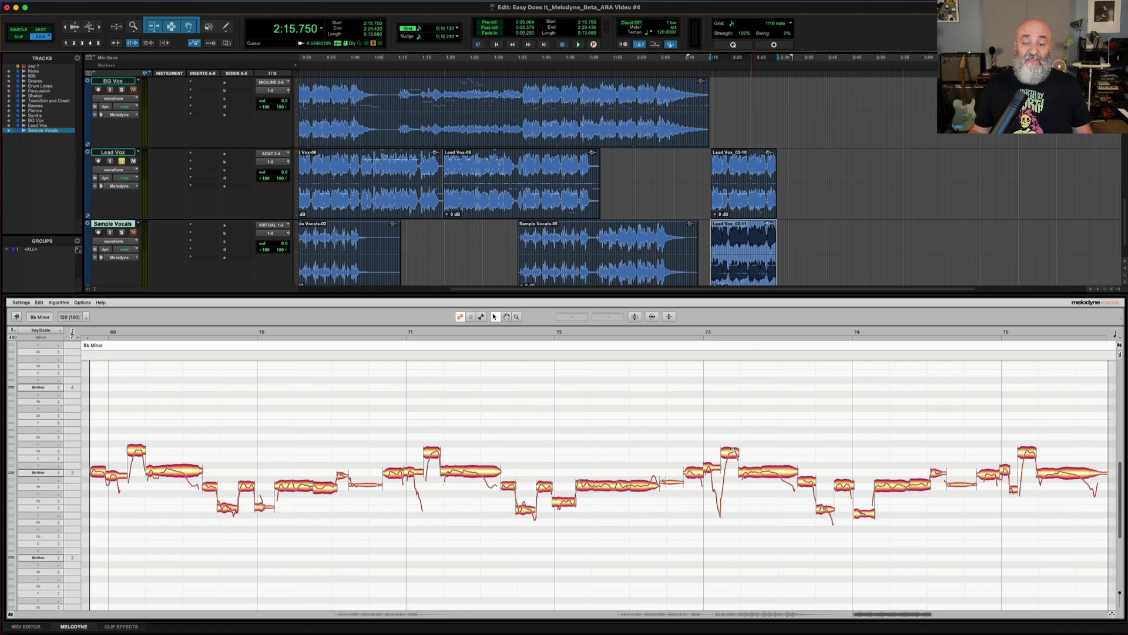
left_click_drag(732, 449, 733, 430)
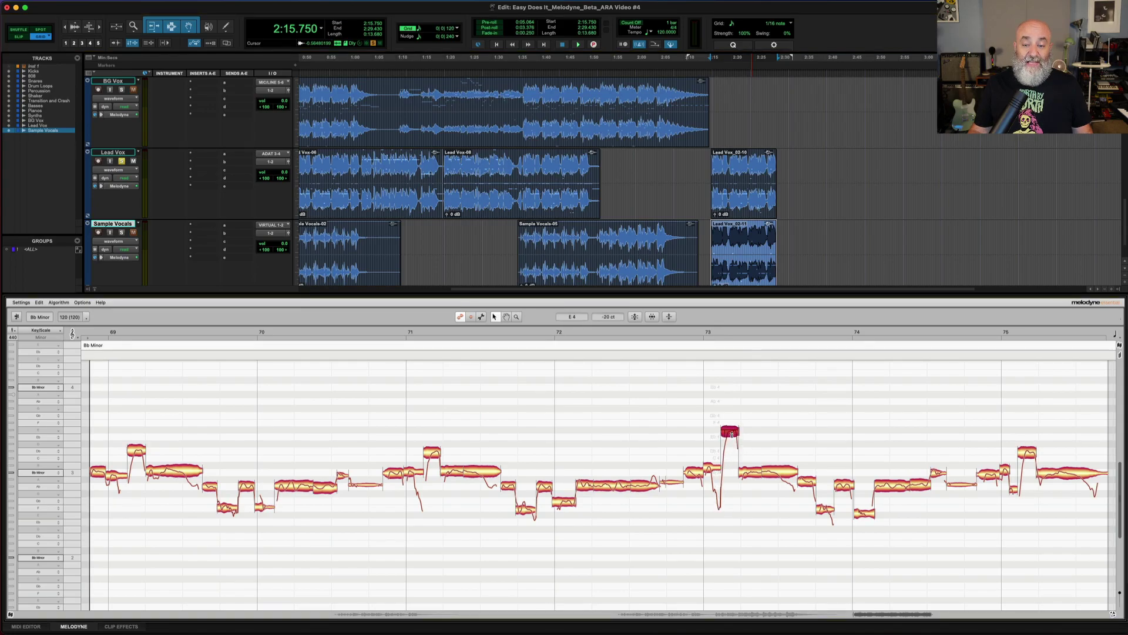
left_click(751, 205)
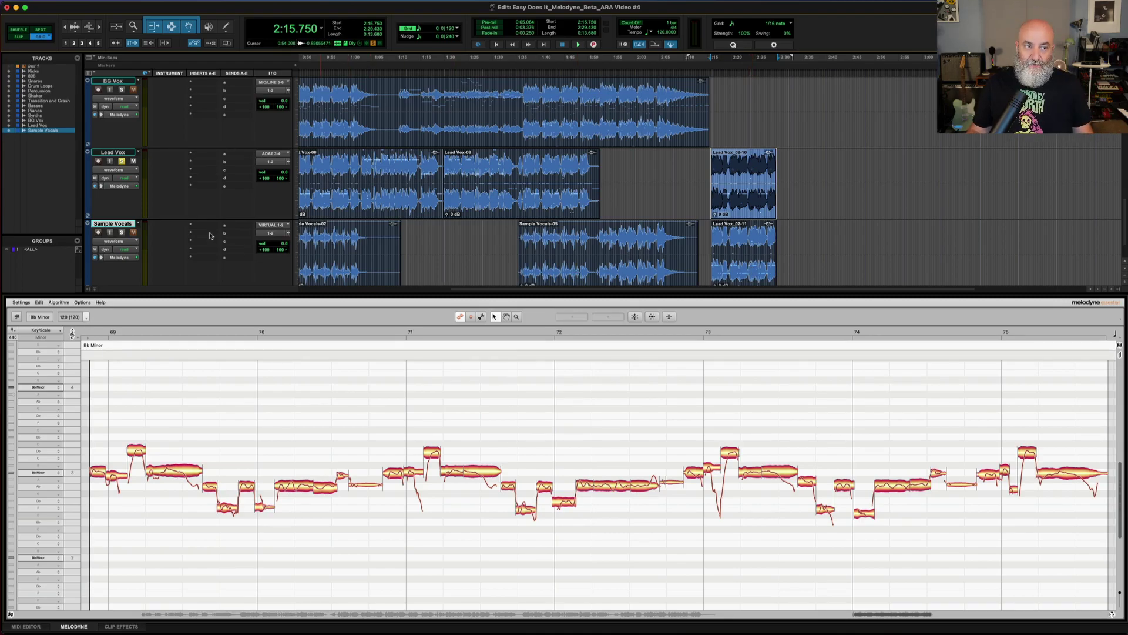
Duplicate the Lead Vox track, creating Lead Vox.dup1 beneath it.
left_click(132, 152)
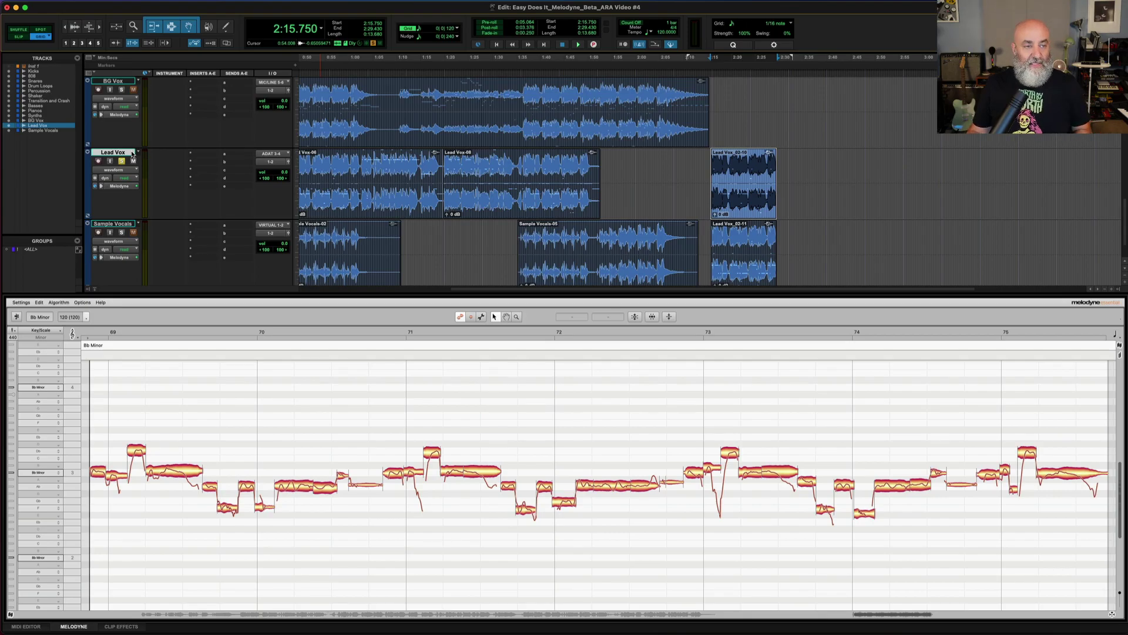
right_click(132, 154)
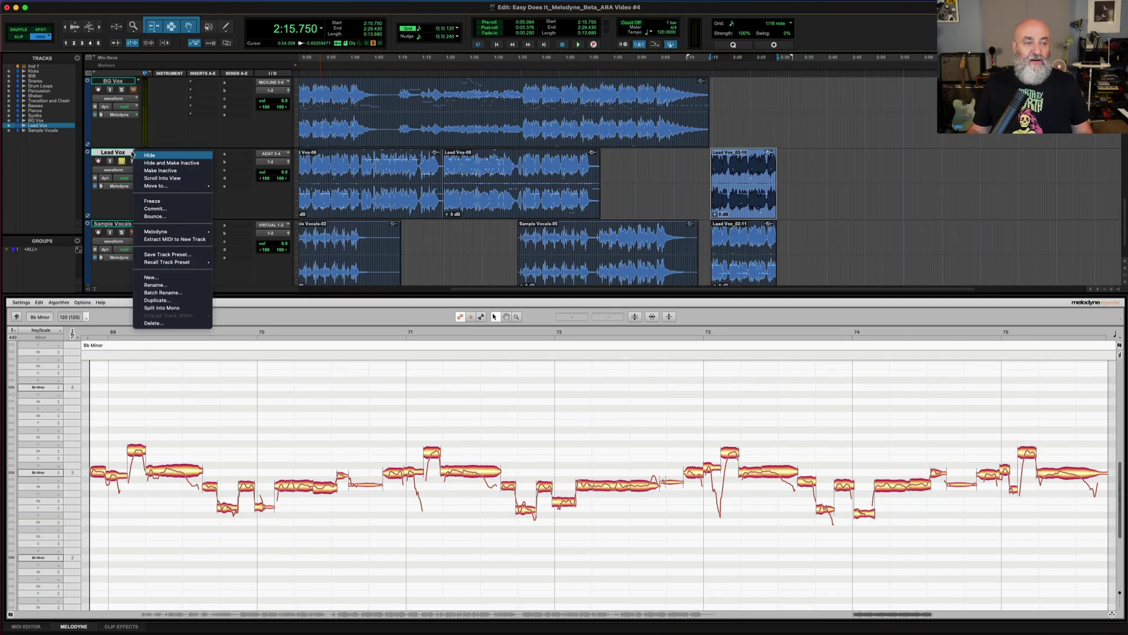
left_click(156, 300)
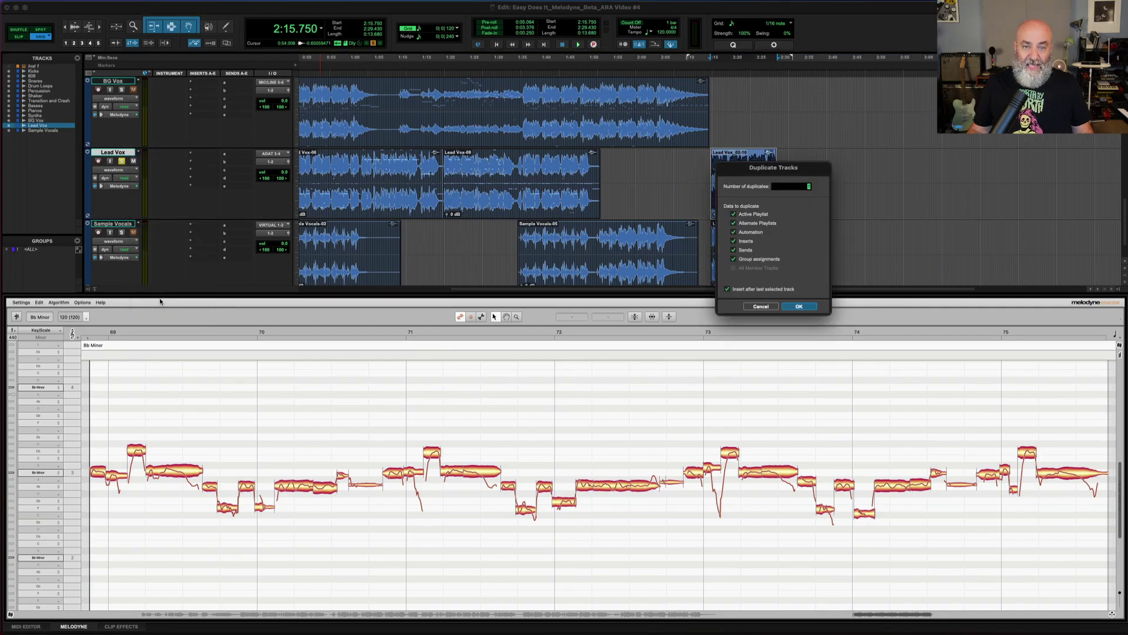
key("Return")
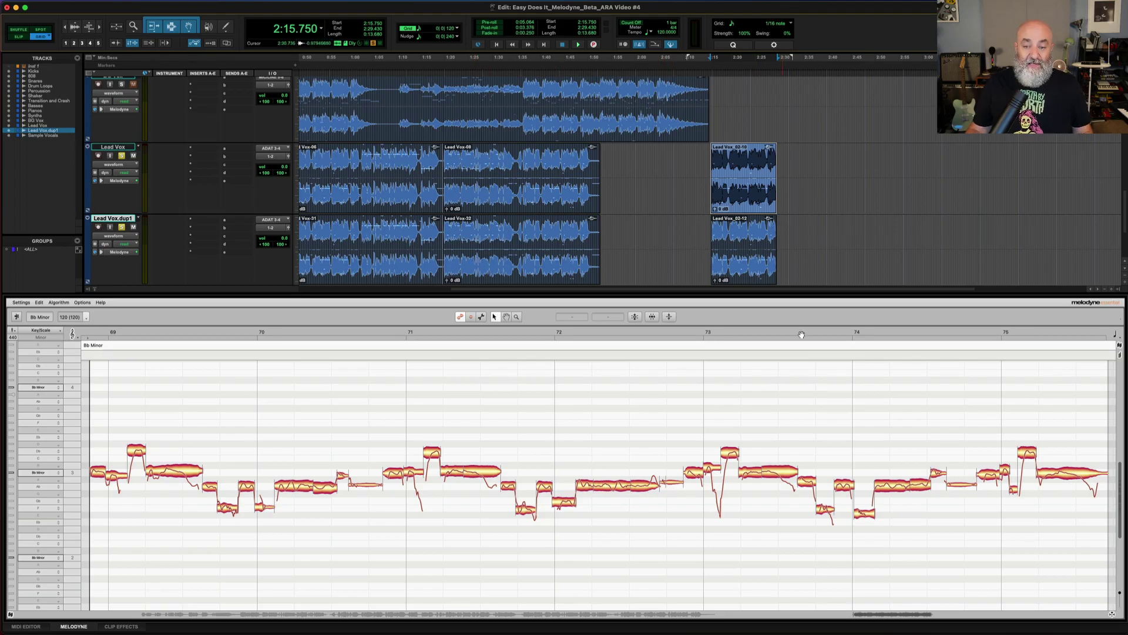
On clip Lead Vox_02-12, raise the note near bar 73 to Gb 4 in Melodyne, then undo twice.
left_click(743, 276)
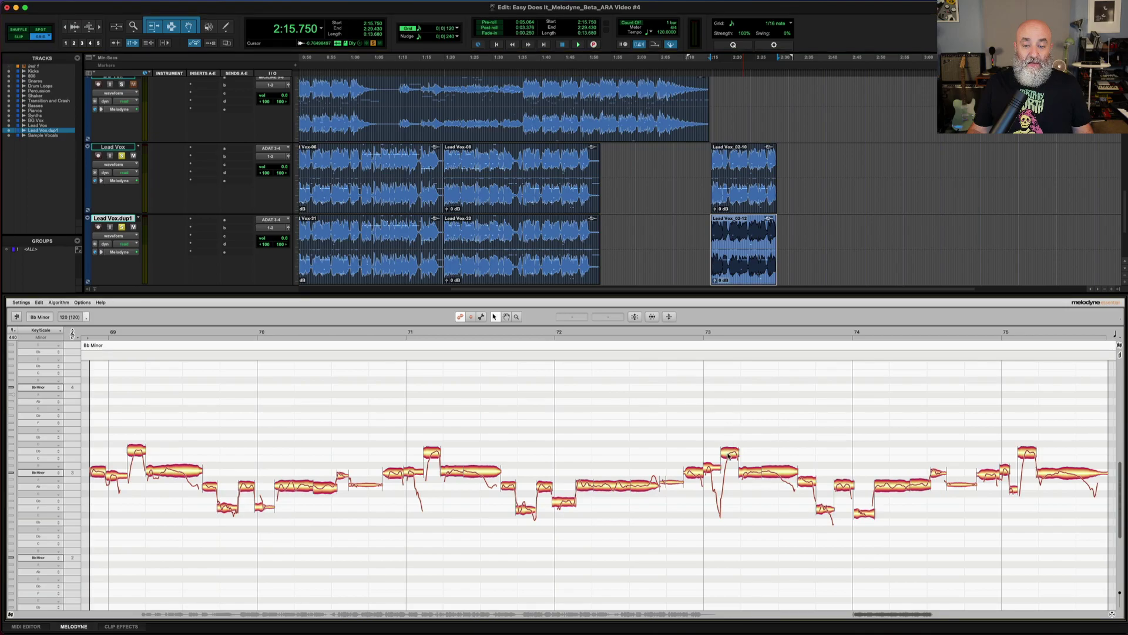
left_click_drag(729, 454, 730, 418)
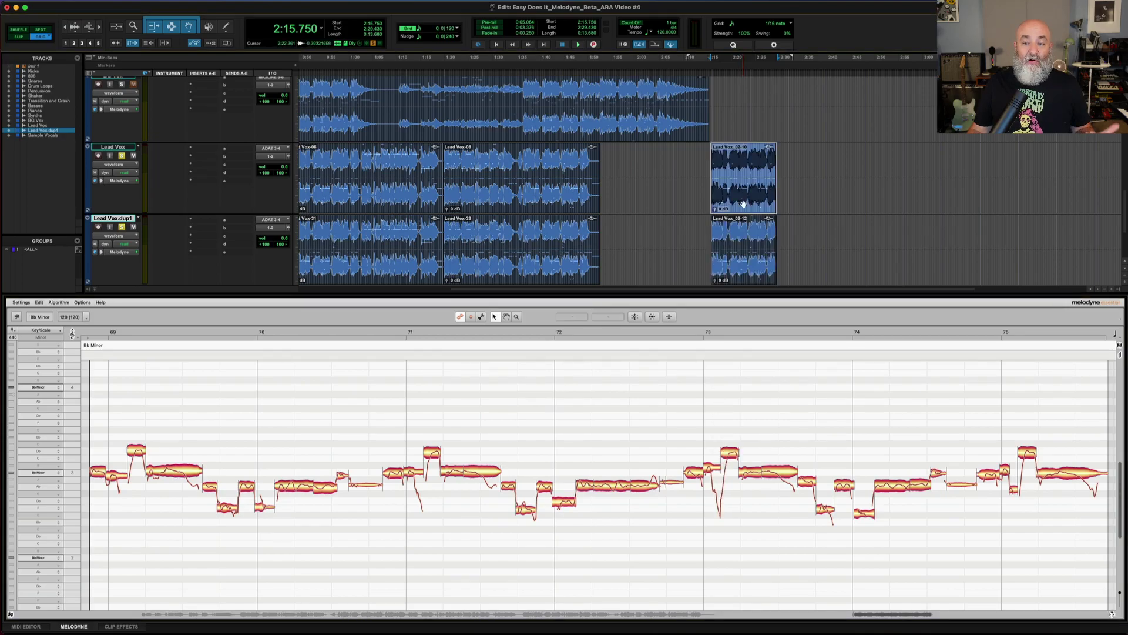
left_click(744, 364)
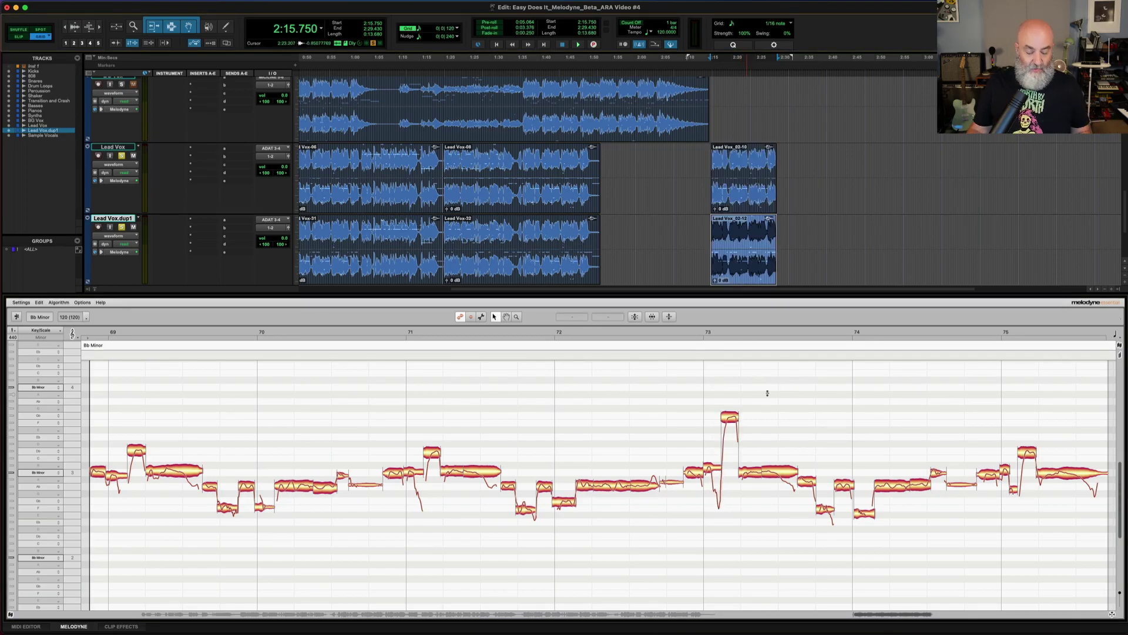
key("super+z")
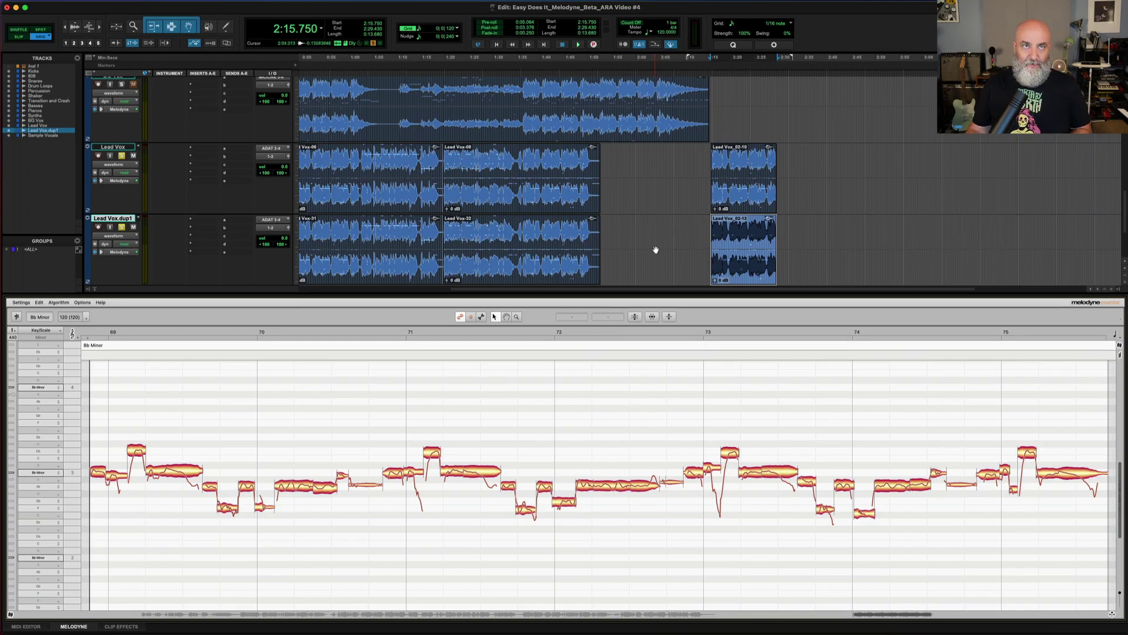
key("super+z")
key("shift+super+z")
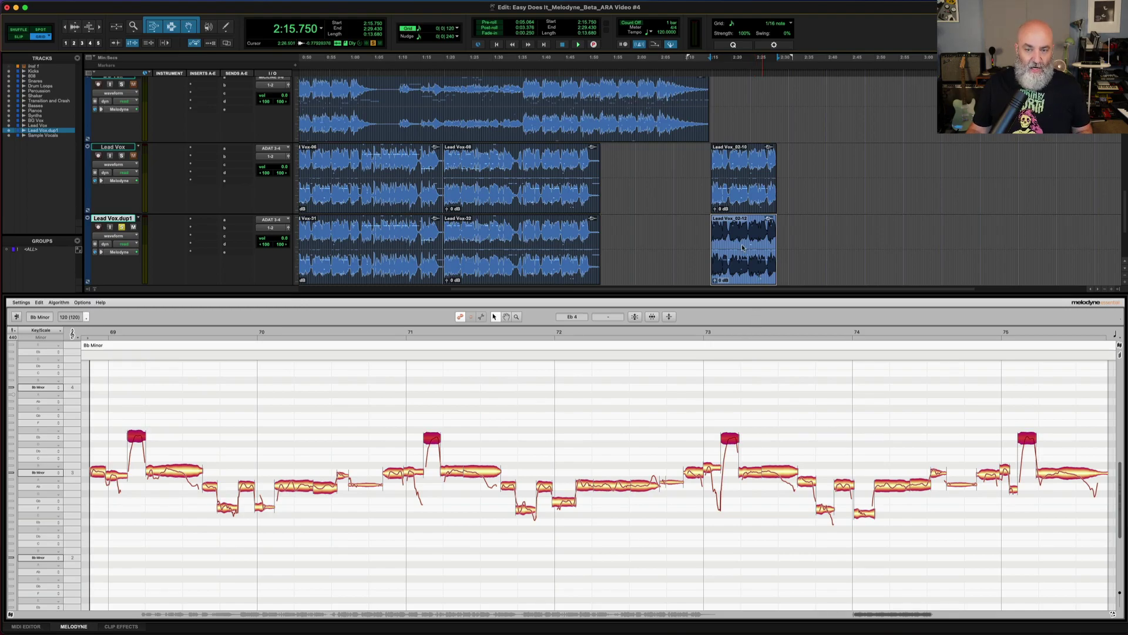
left_click(786, 238)
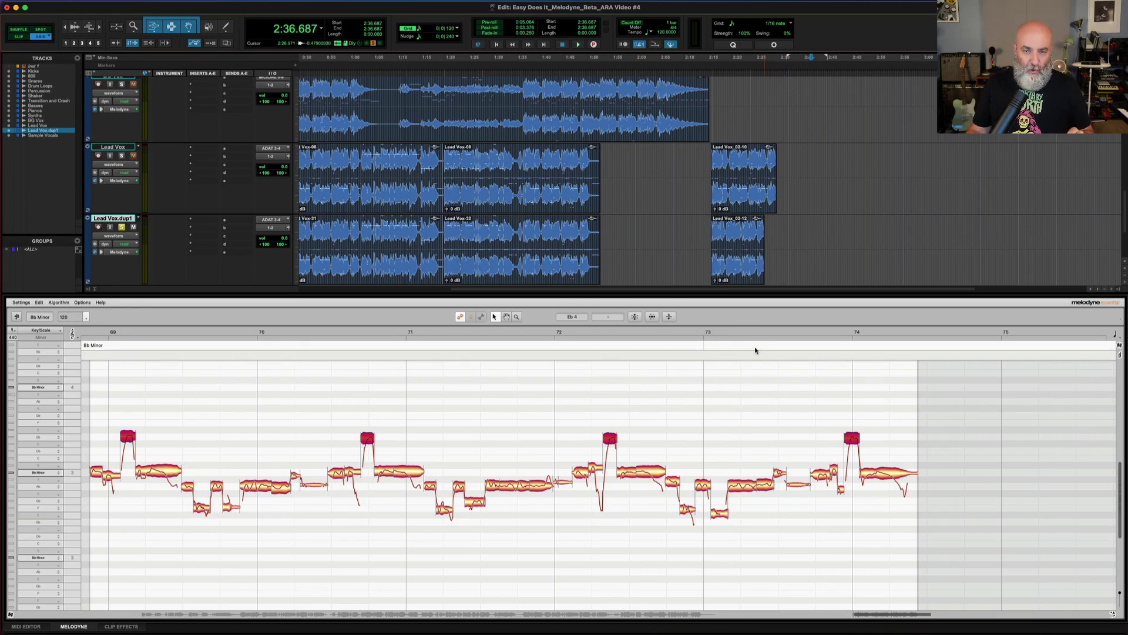
left_click(713, 384)
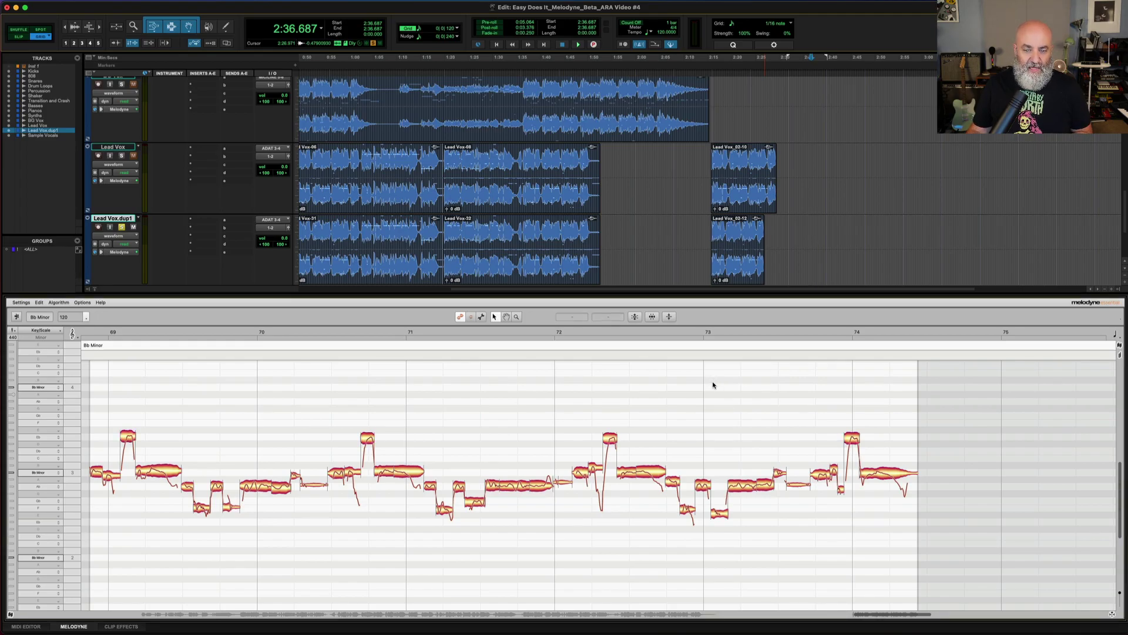
key("super+z")
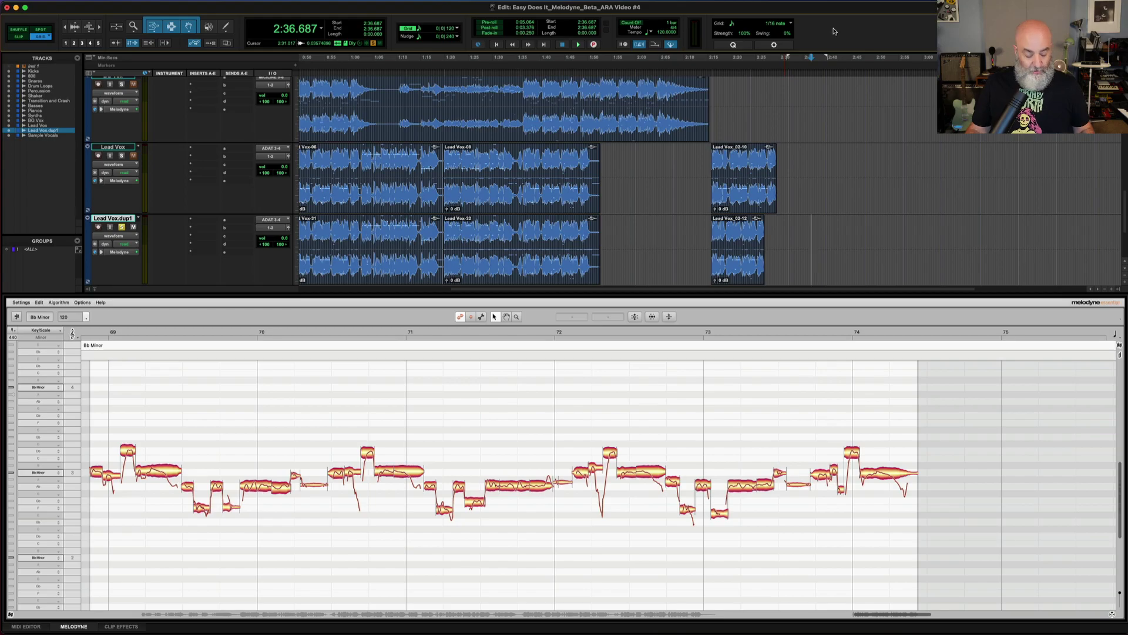
key("super+z")
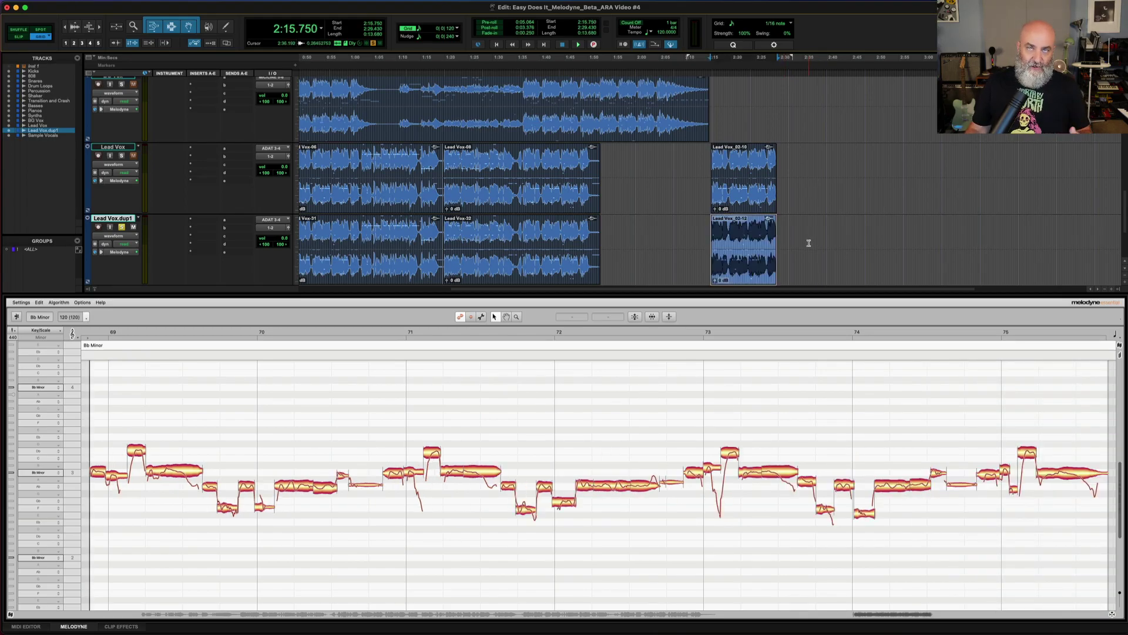
Group Lead Vox_02-10 with the selected clip, then ungroup Group-03 into separate clips.
left_click(751, 194, "shift")
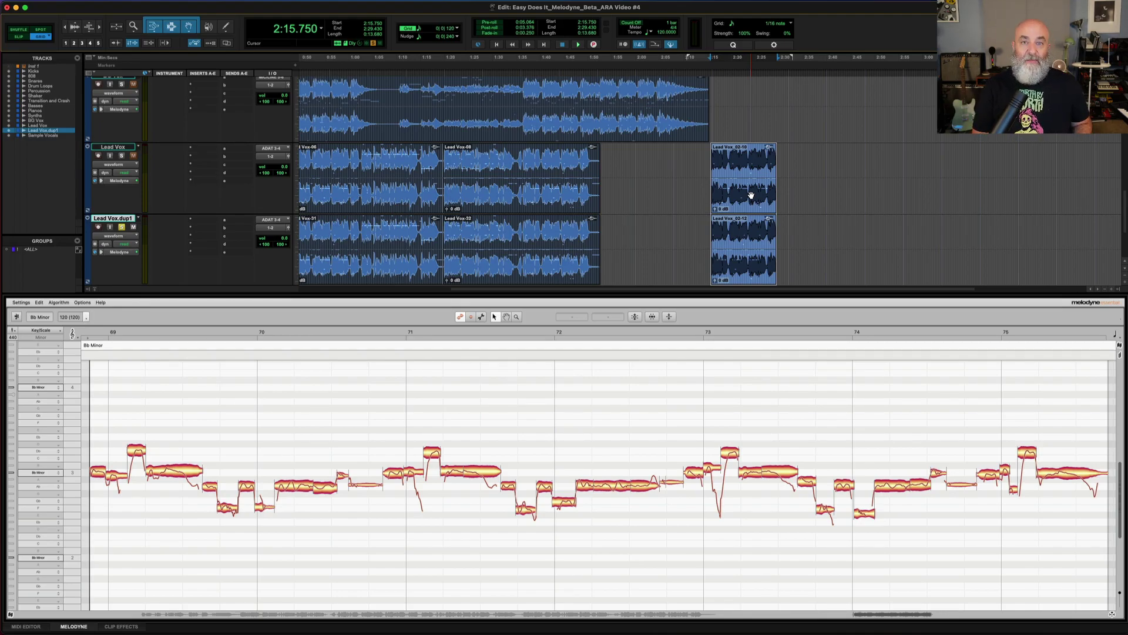
key("alt+super+g")
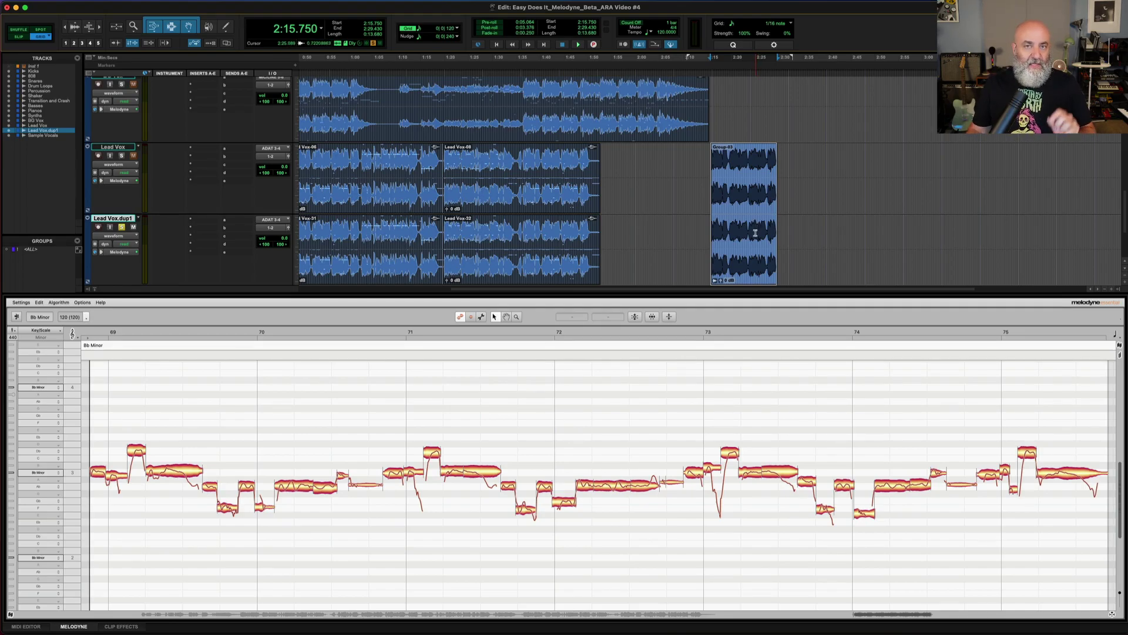
left_click(752, 111)
left_click(744, 249)
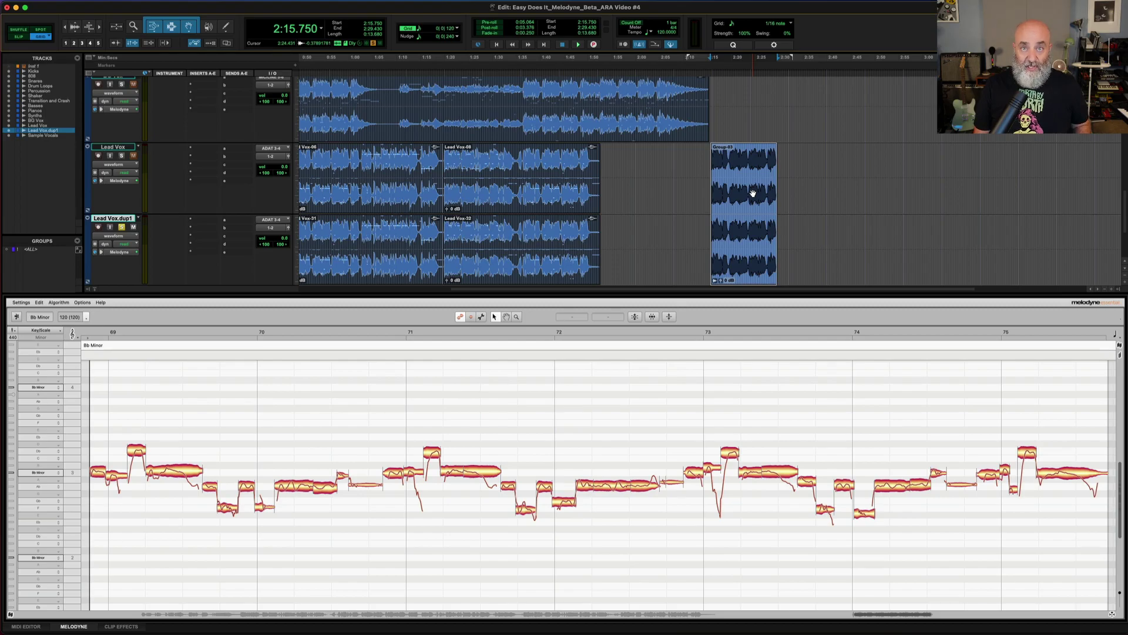
key("super+alt+u")
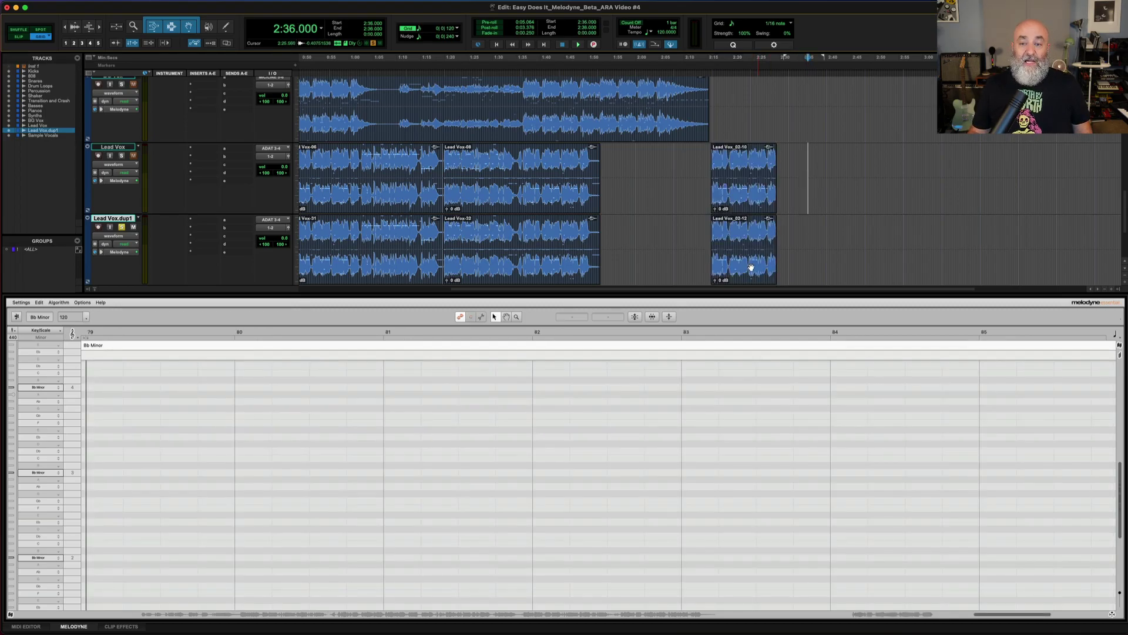
Regroup Lead Vox_02-10 and Lead Vox_02-12 into one clip group spanning both tracks.
left_click(749, 268)
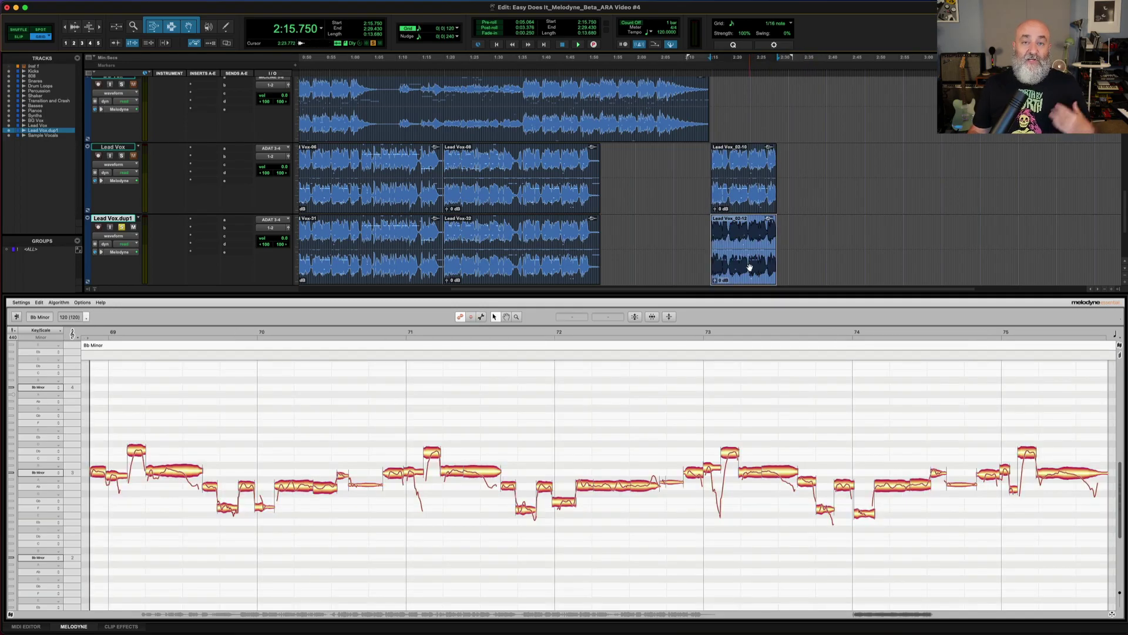
left_click(750, 207)
left_click(748, 273, "shift")
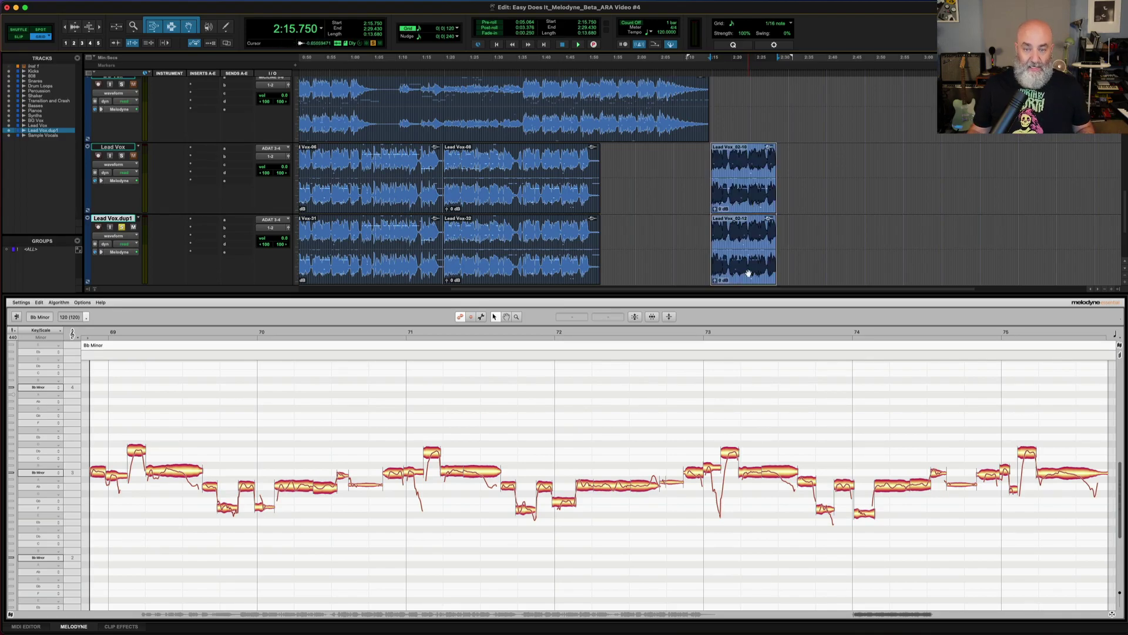
key("super+alt+g")
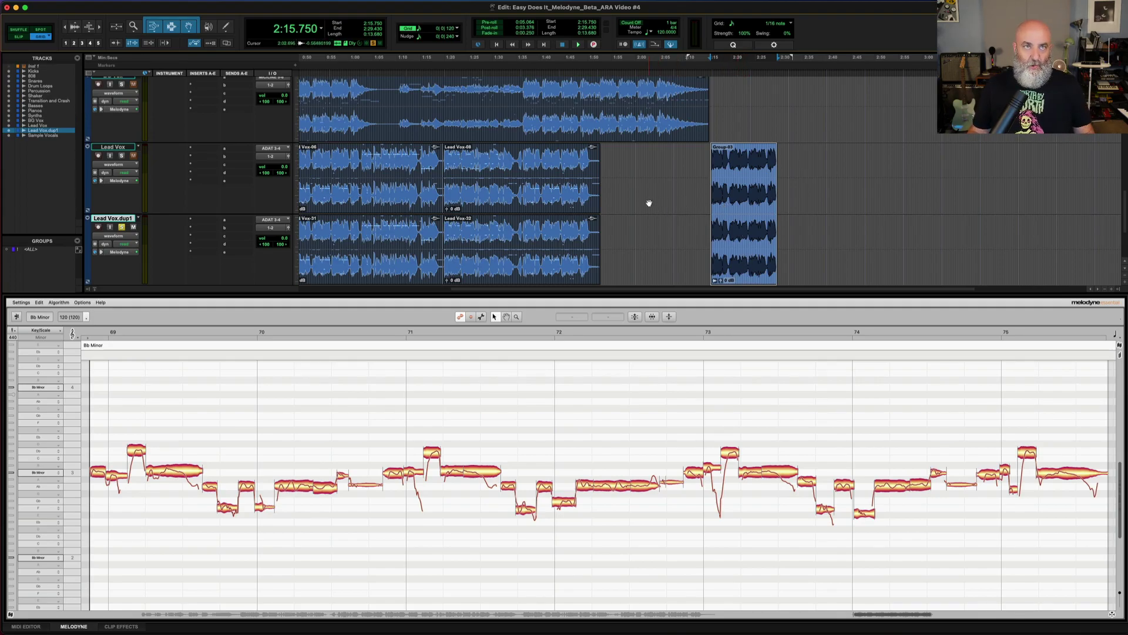
Load Lead Vox-14's notes in Melodyne and solo only the Lead Vox track.
scroll(611, 224, "left", 10)
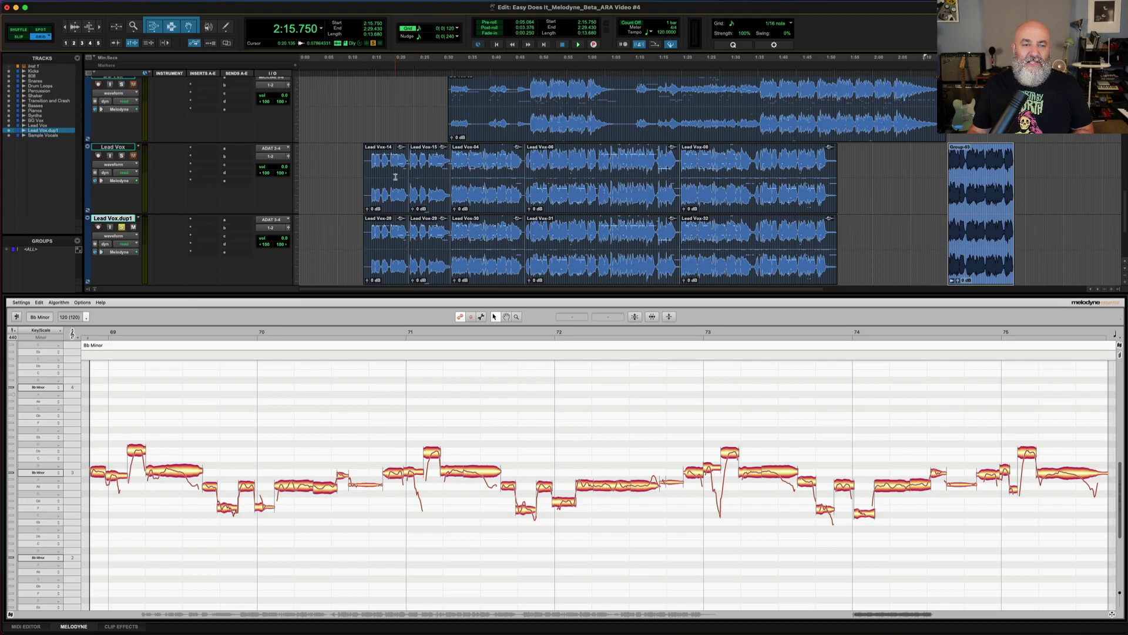
left_click(393, 206)
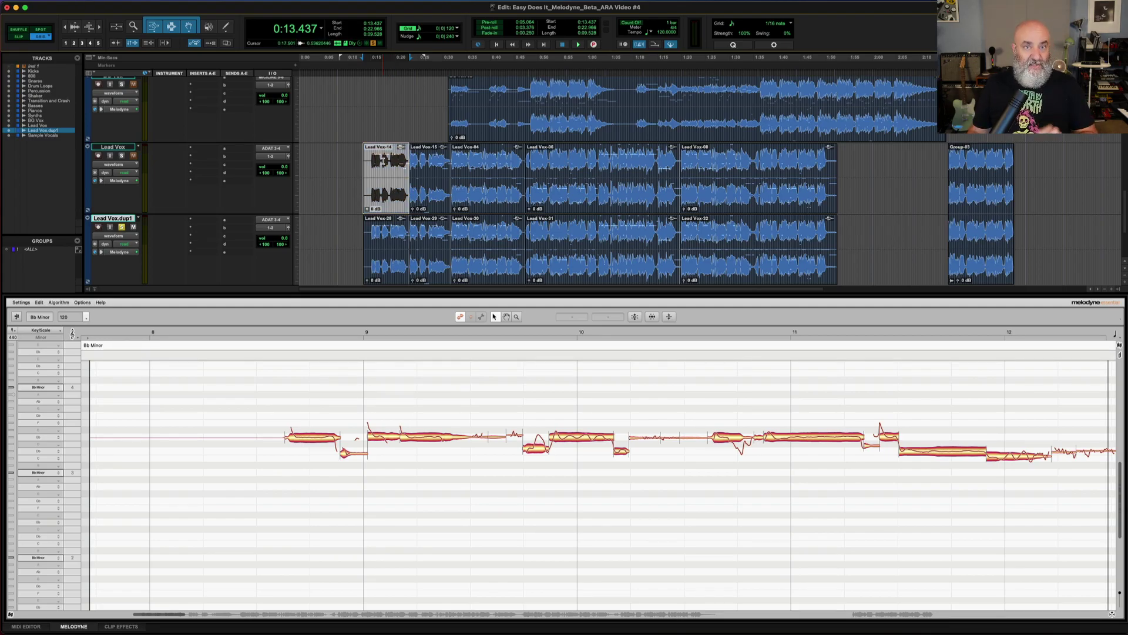
left_click(121, 156)
left_click(122, 228)
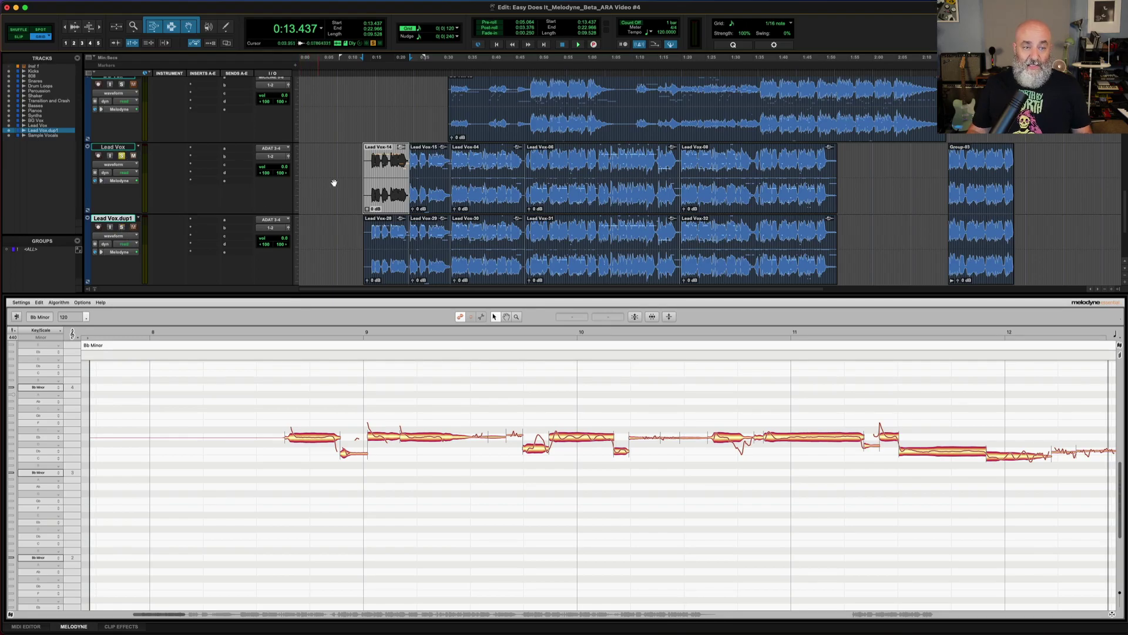
Play and stop the soloed vocal, then play from a chosen point in Melodyne's notes.
key("space")
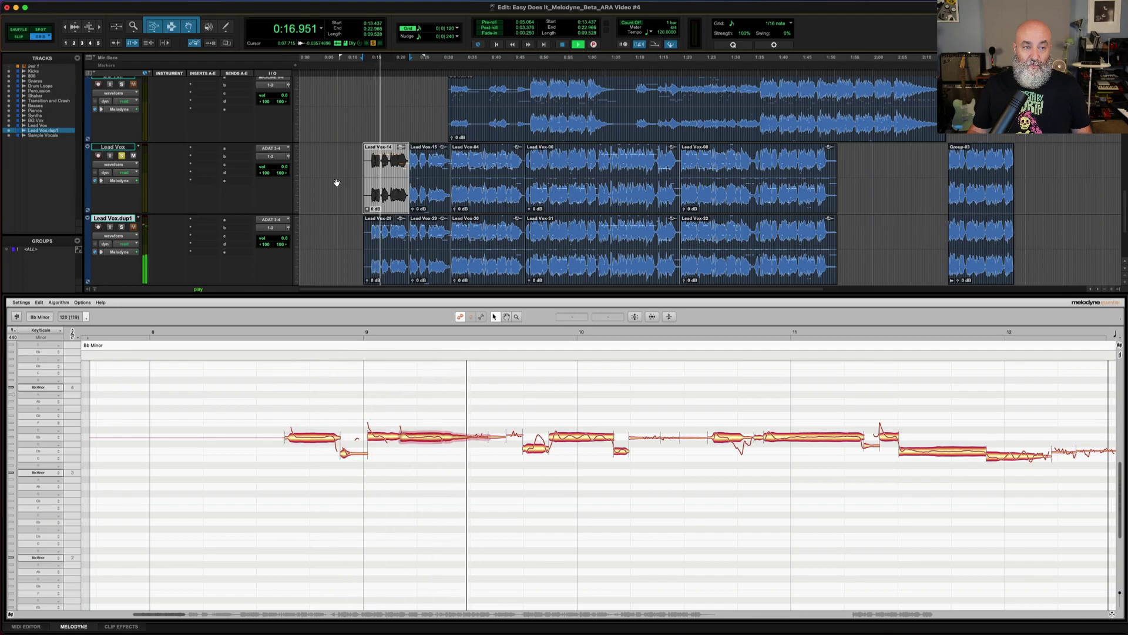
key("space")
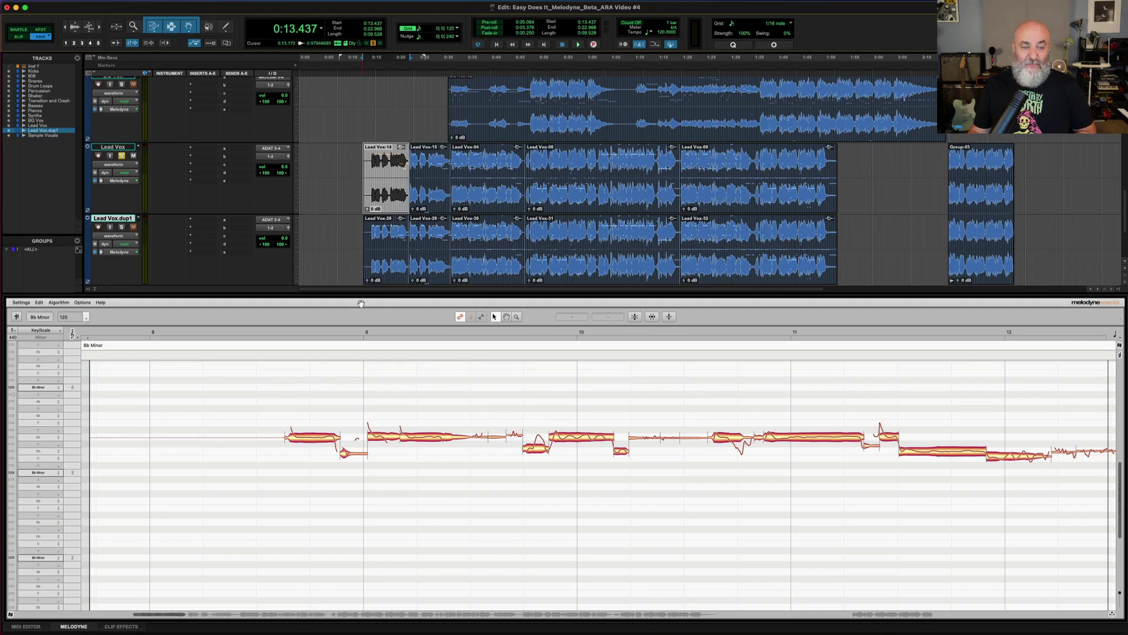
double_click(270, 400)
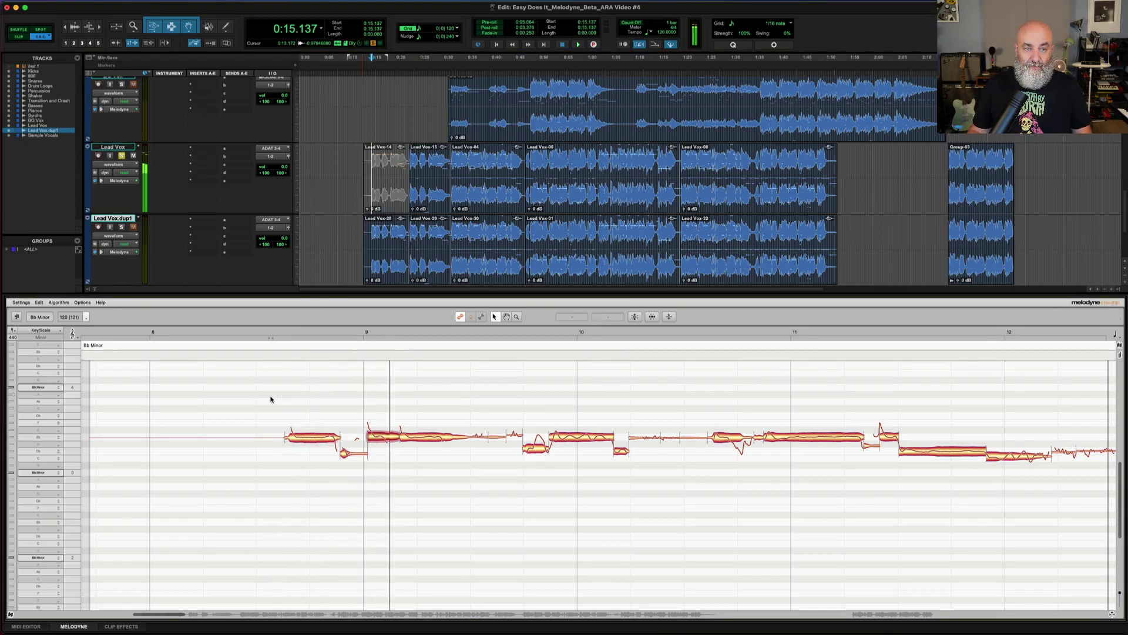
Lower Lead Vox-14's clip gain to -14.1 dB, audition it, then restore the original gain.
left_click(386, 201)
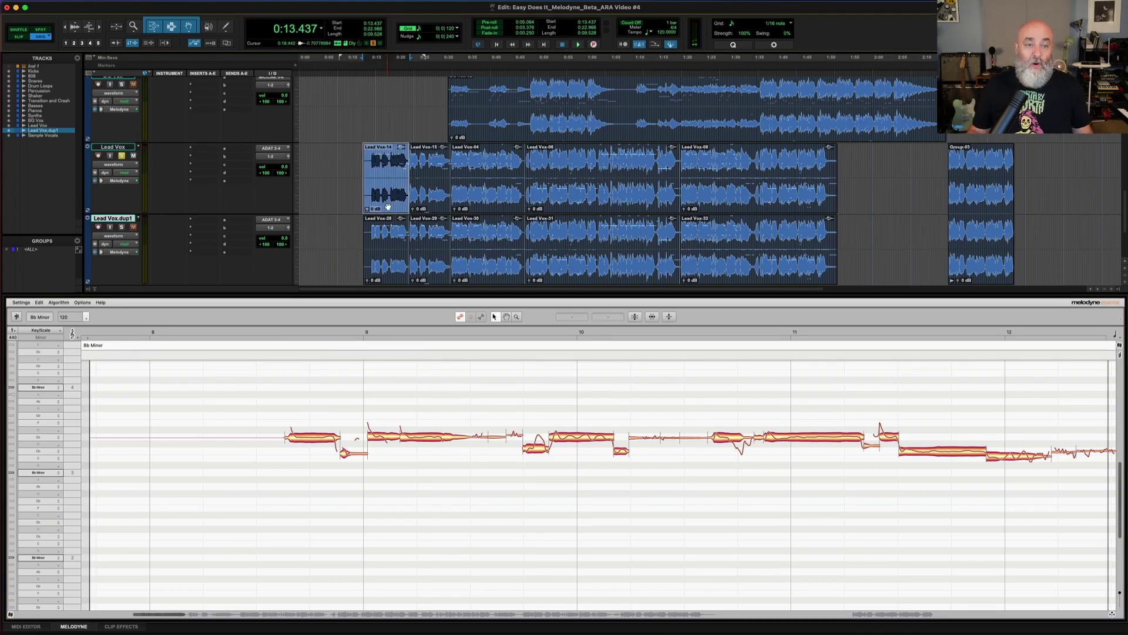
left_click_drag(367, 210, 368, 218)
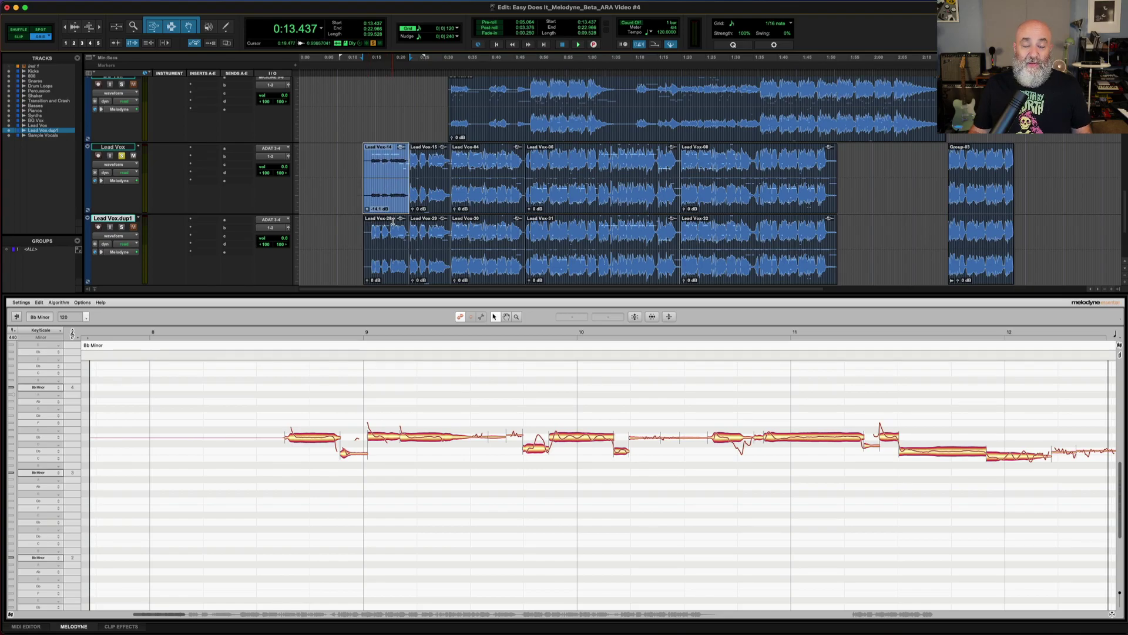
key("space")
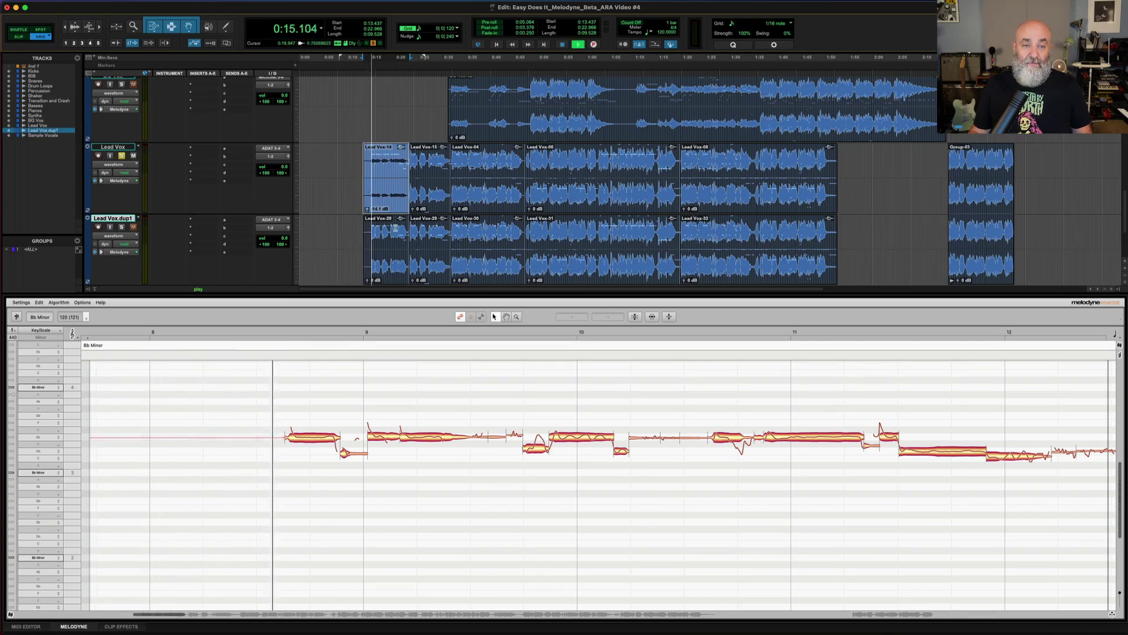
key("space")
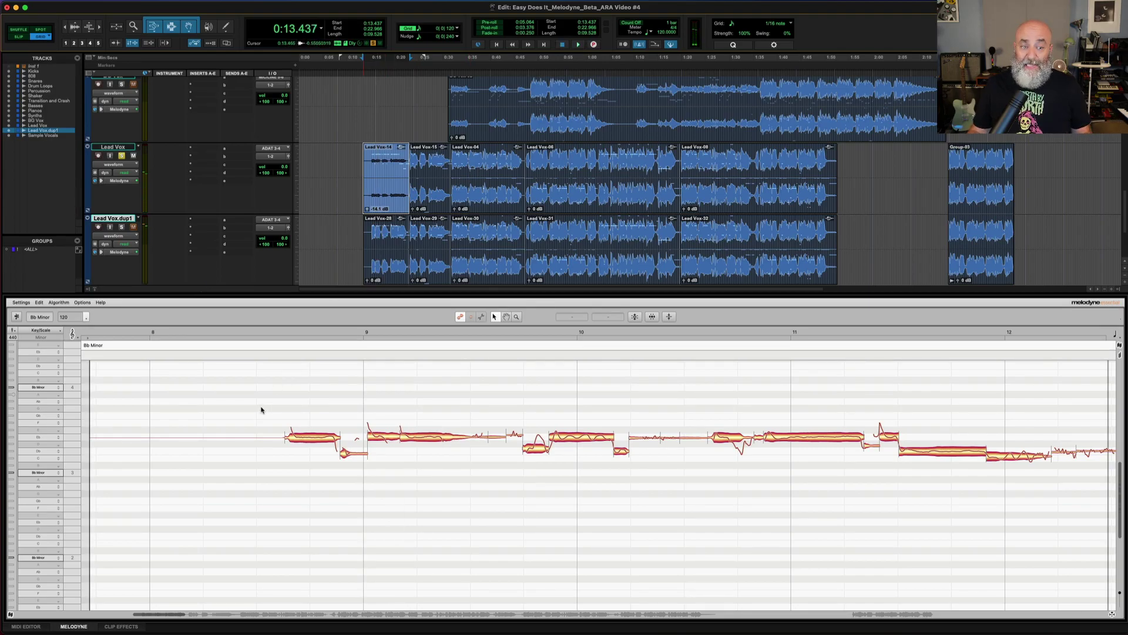
key("space")
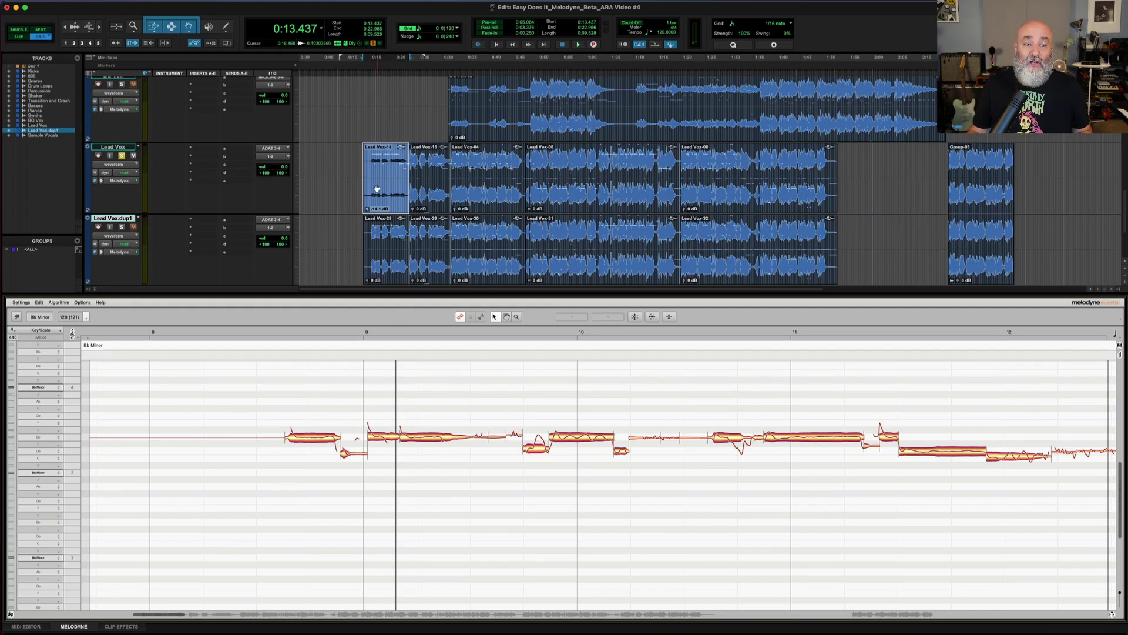
left_click(377, 207)
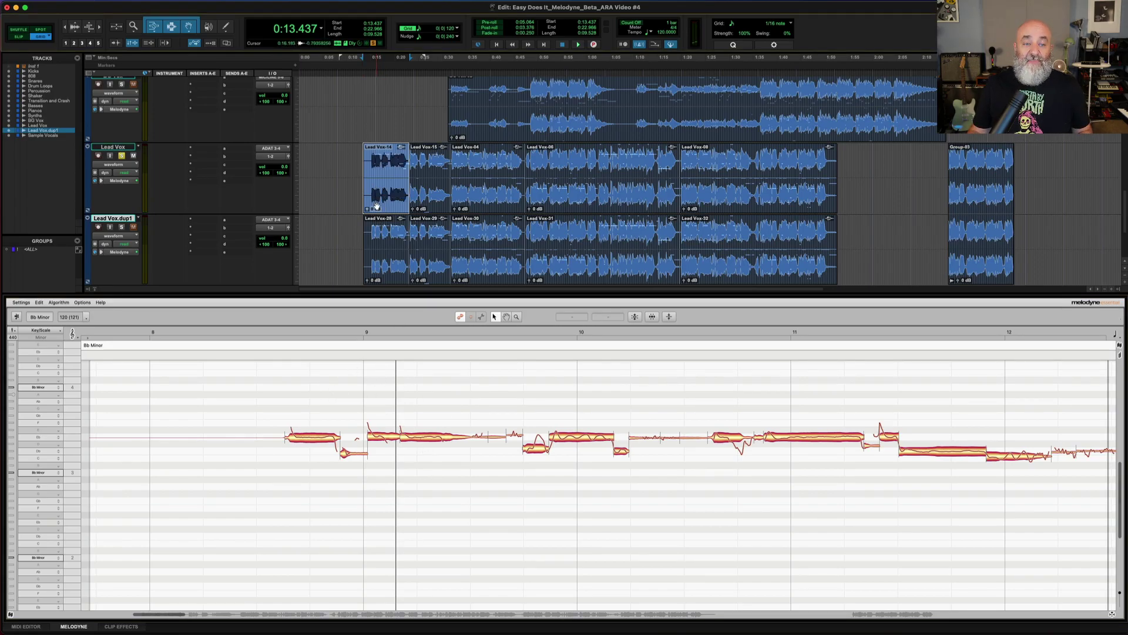
Draw a long fade-in over Lead Vox-14's start and audition the faded clip twice.
left_click(367, 145)
left_click_drag(367, 145, 391, 146)
left_click(403, 148)
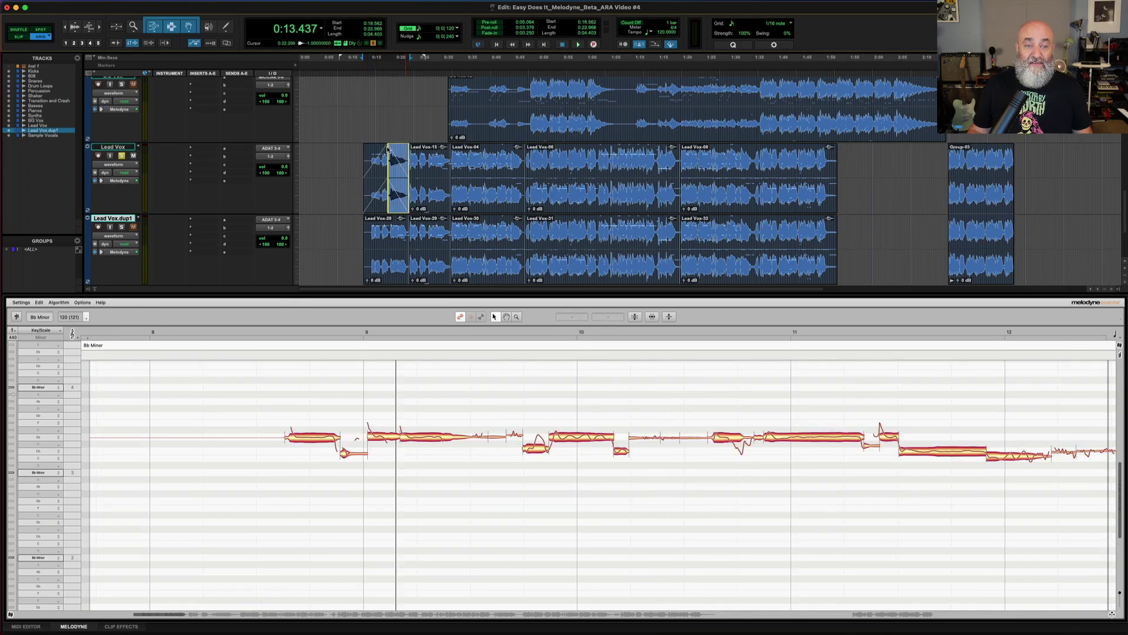
key("alt+Tab")
key("space")
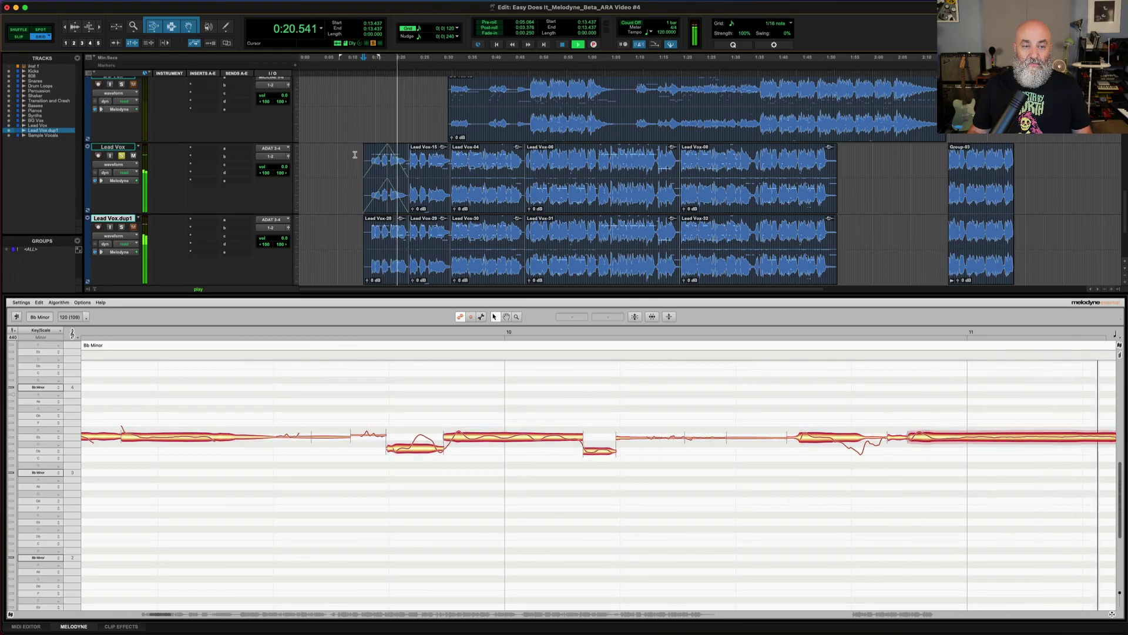
key("space")
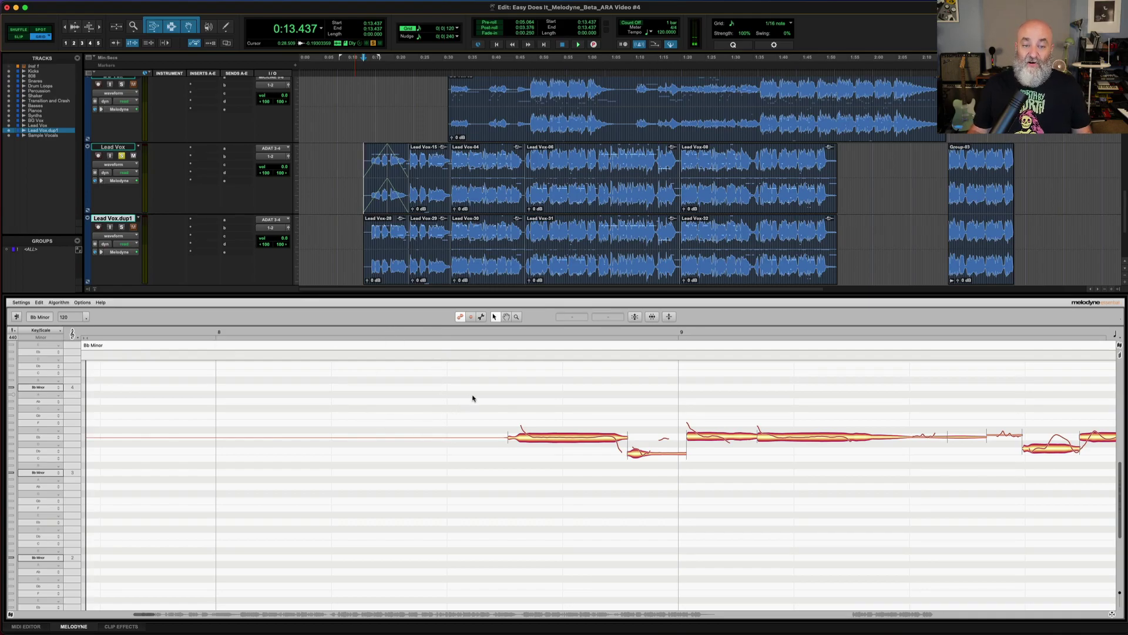
key("space")
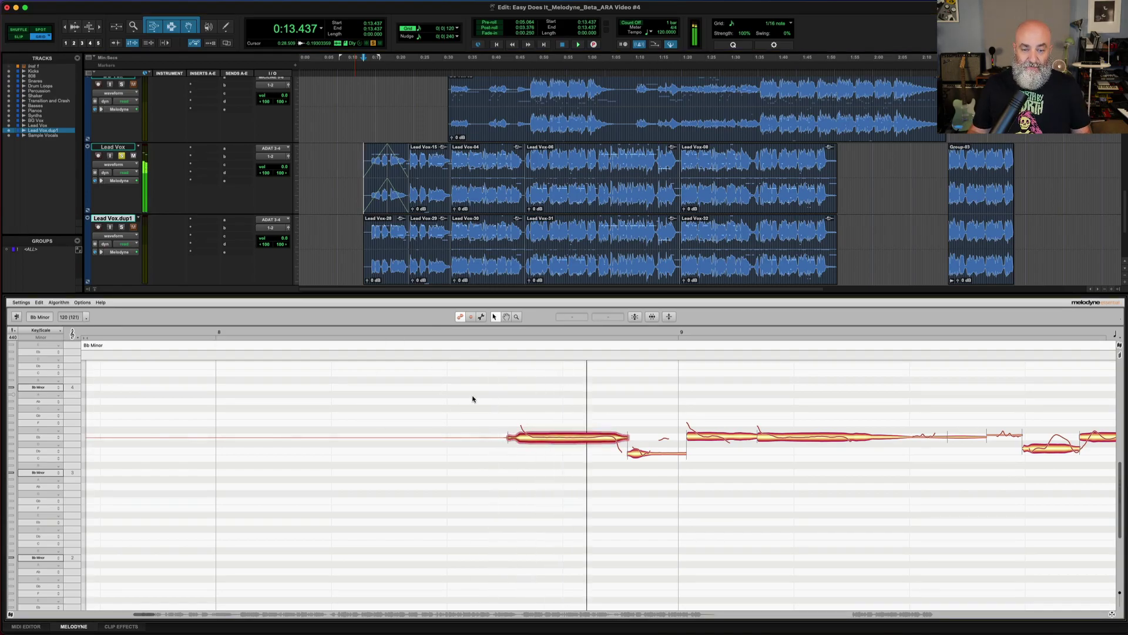
key("space")
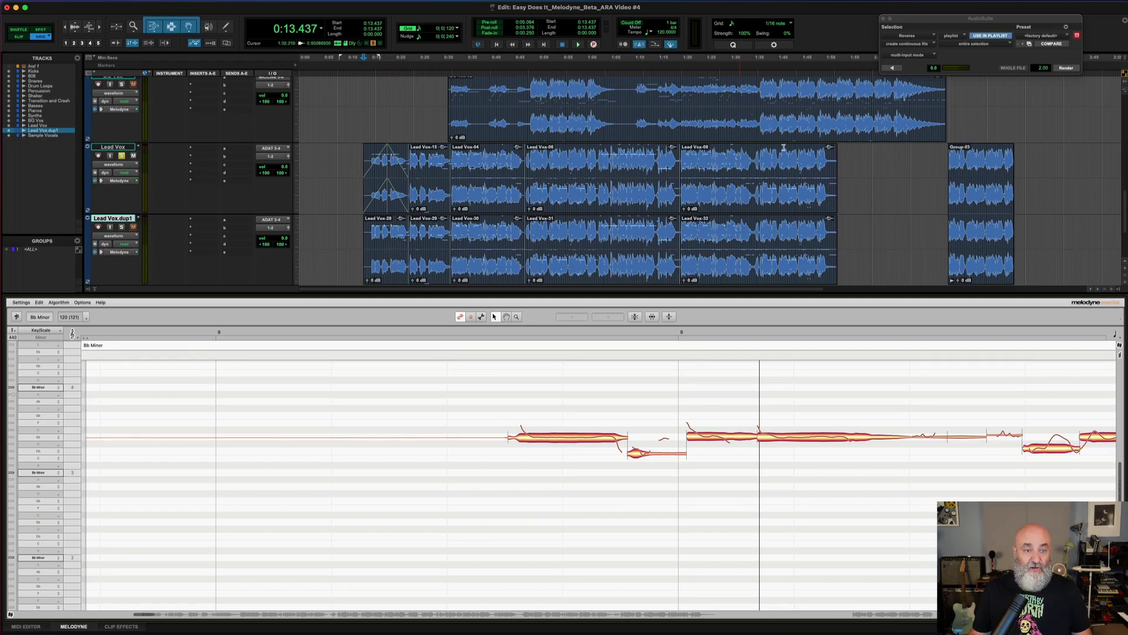
Raise a Lead Vox-28 note to Gb4 and render the clip through AudioSuite Reverse.
left_click(389, 280)
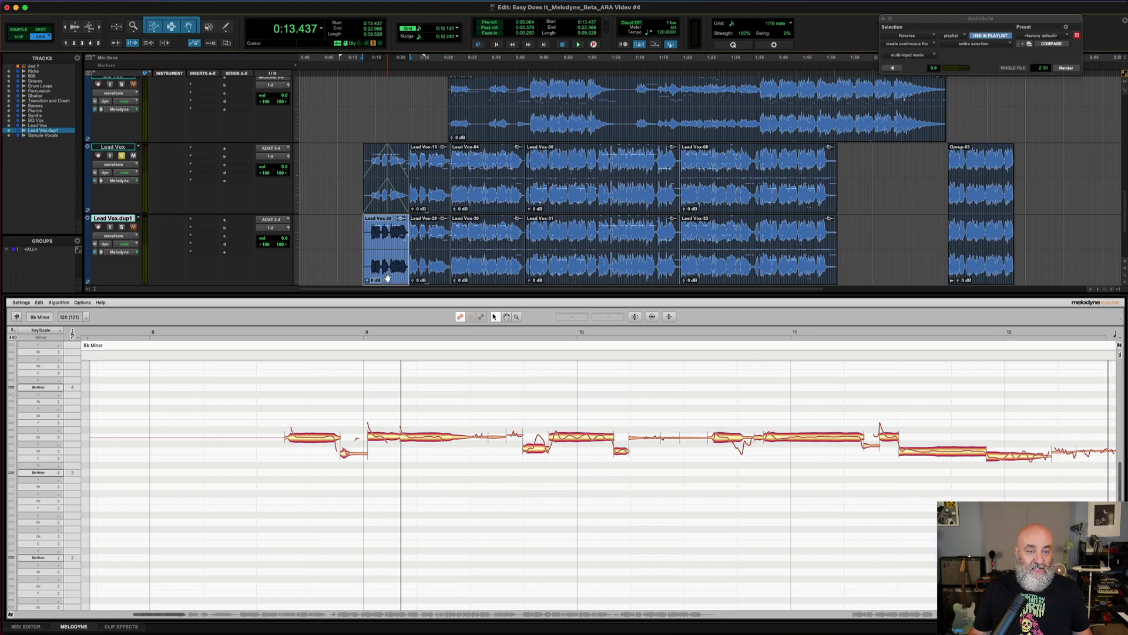
left_click_drag(315, 438, 315, 415)
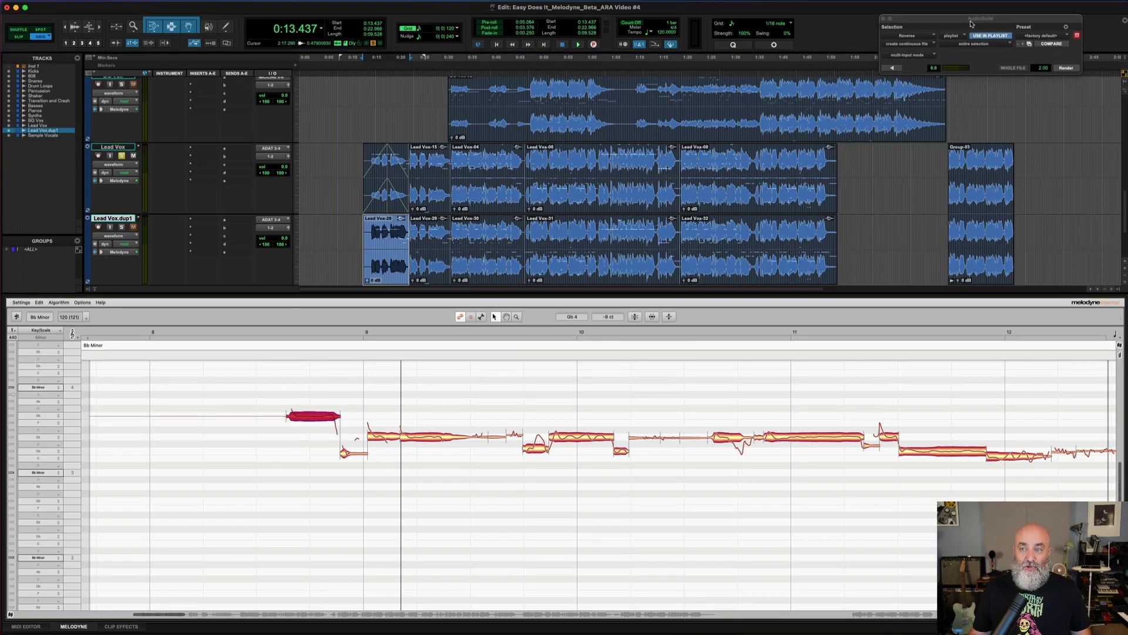
left_click(1066, 69)
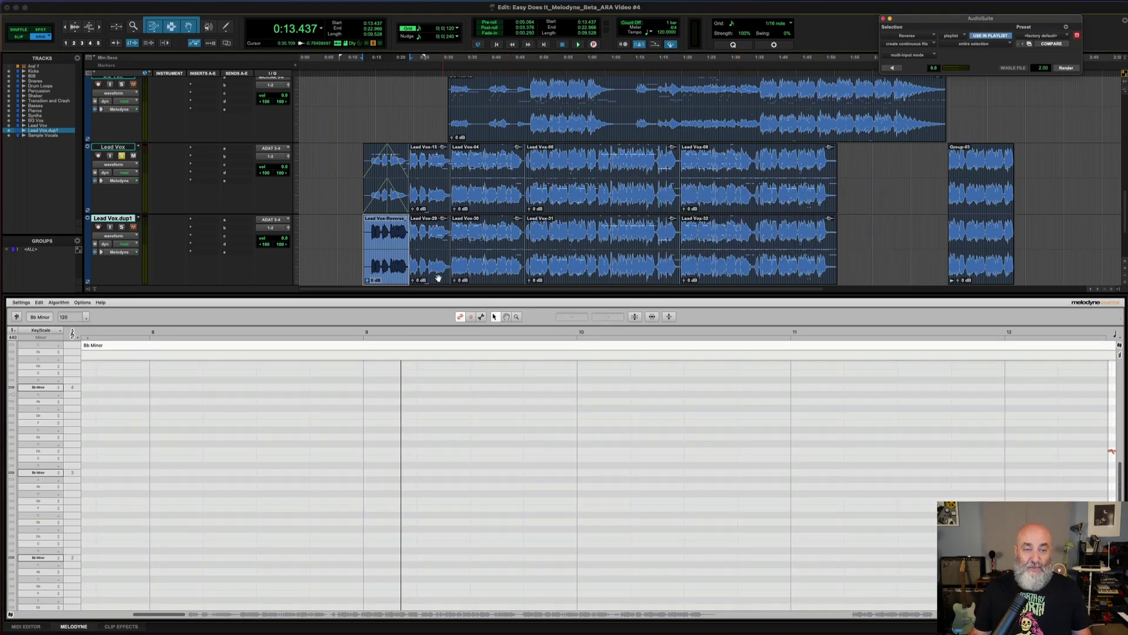
Reopen the rendered Lead Vox-Reverse clip in Melodyne.
right_click(387, 274)
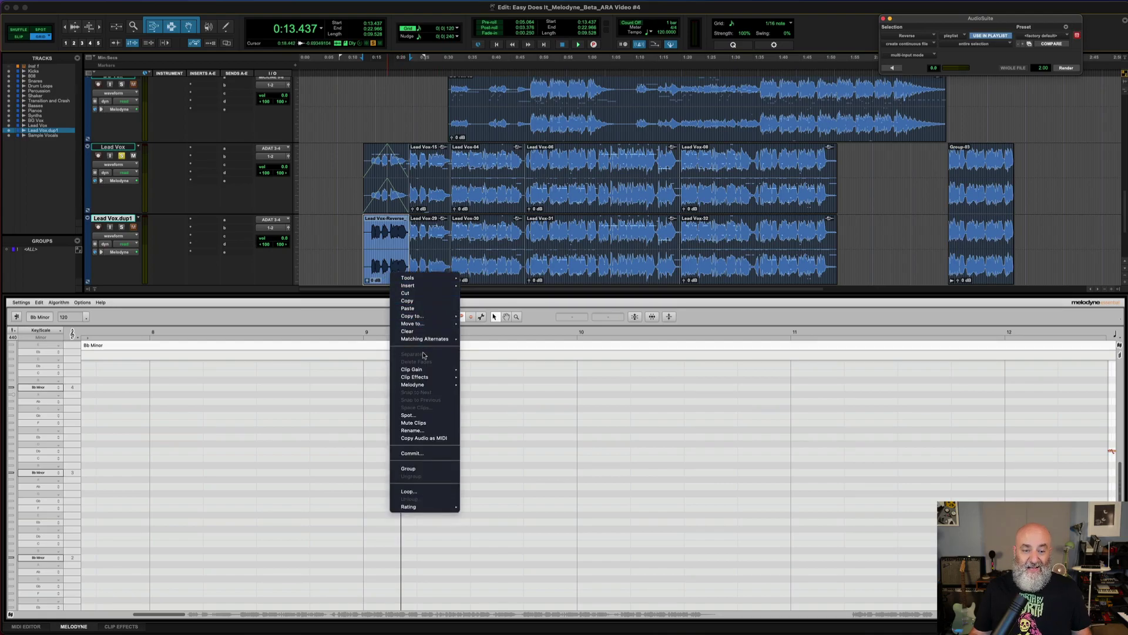
mouse_move(429, 385)
left_click(473, 387)
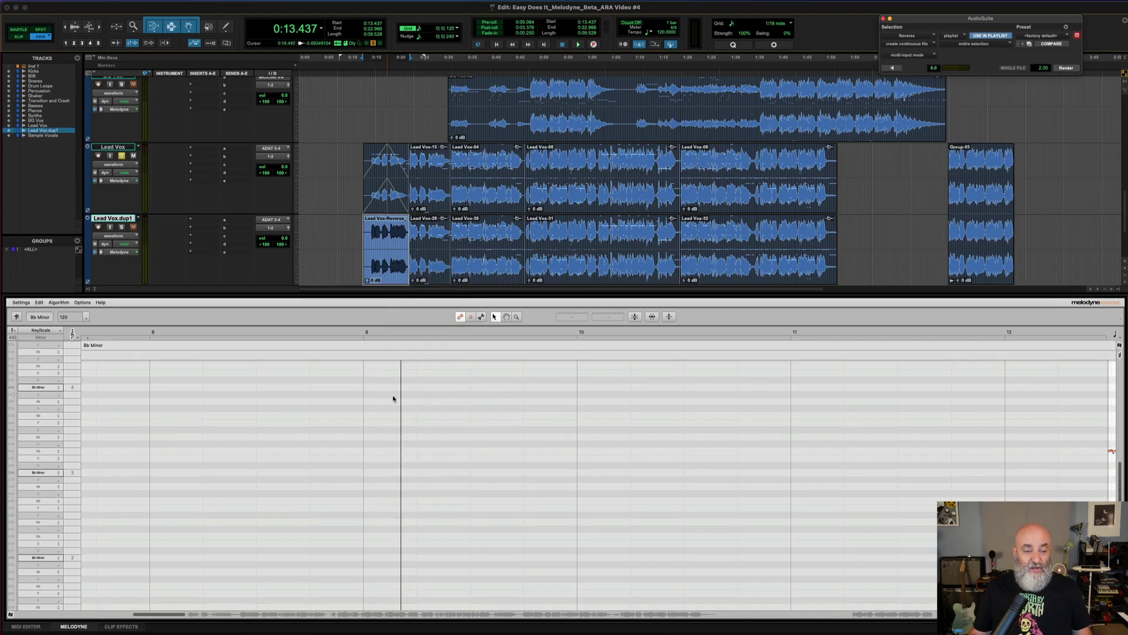